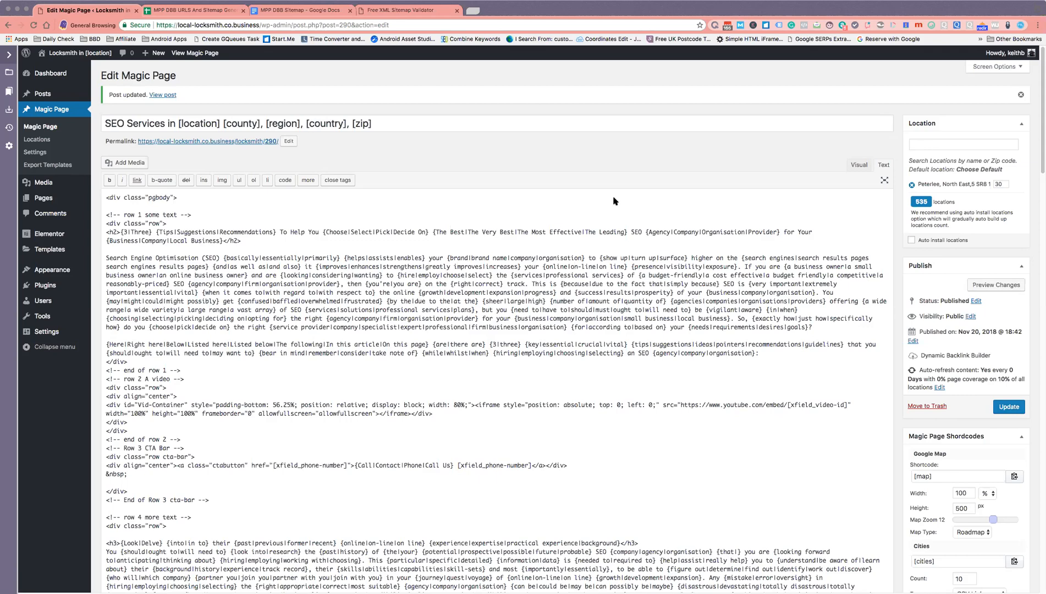
# Open the Dynamic Backlink Builder exporter and review its output options, locations, page titles, filenames and template
pyautogui.click(946, 358)
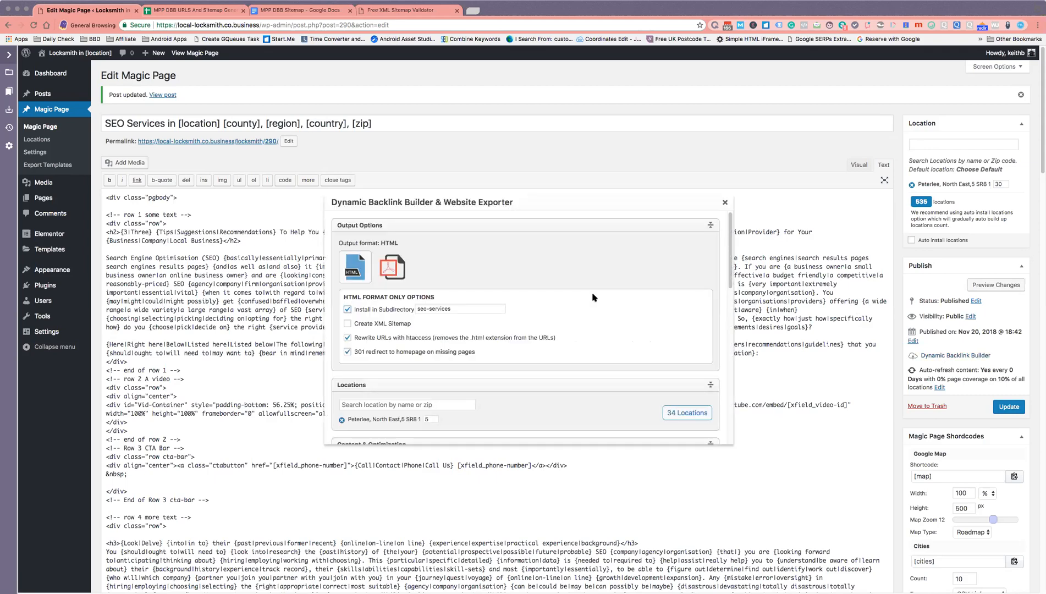
pyautogui.moveTo(458, 311); pyautogui.dragTo(413, 309)
pyautogui.scroll(-10, 476, 318)
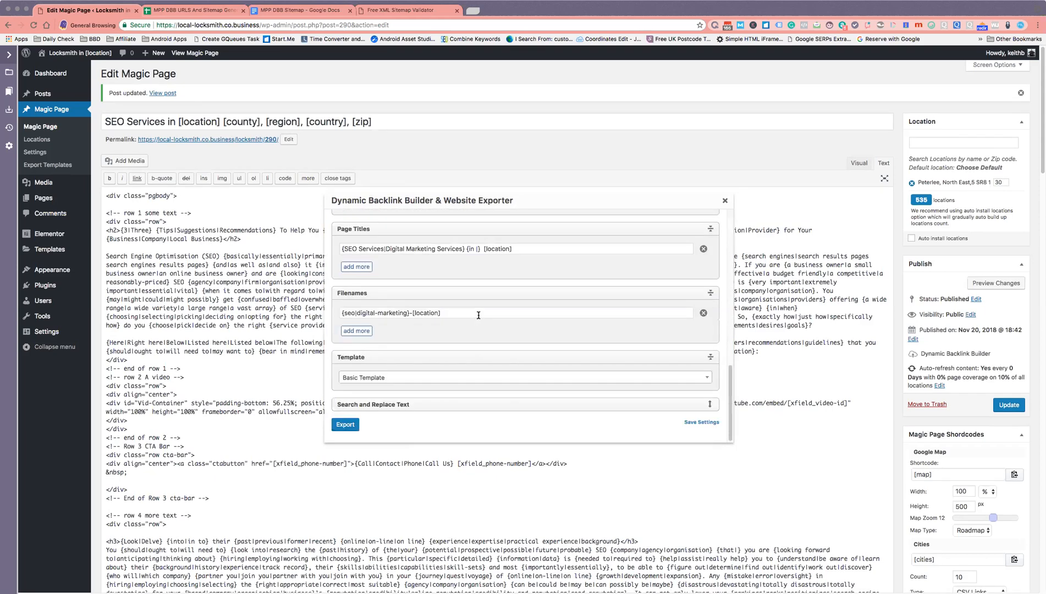
pyautogui.scroll(1, 456, 220)
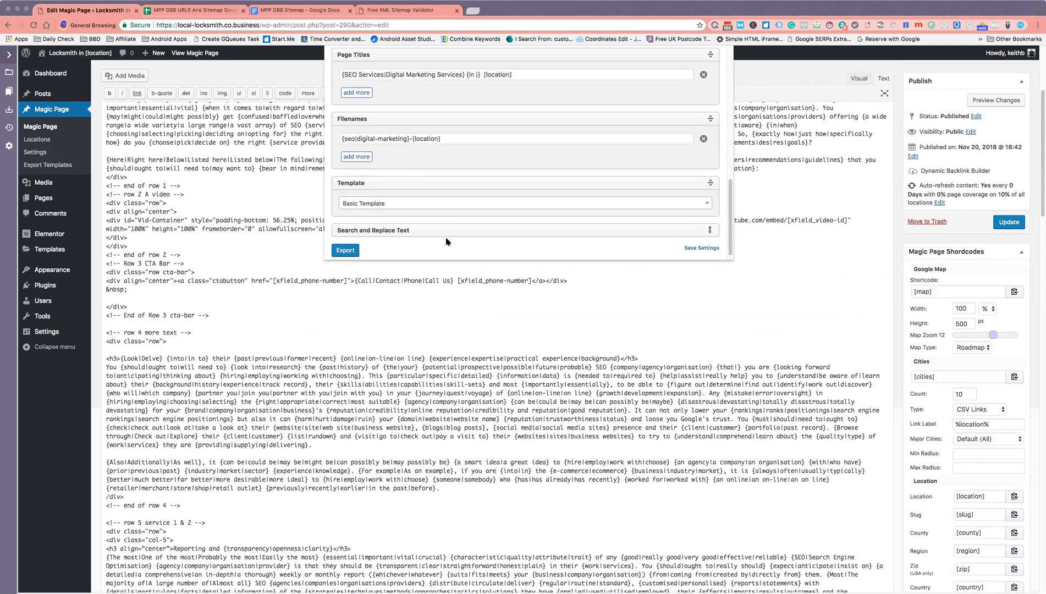
pyautogui.scroll(10, 449, 240)
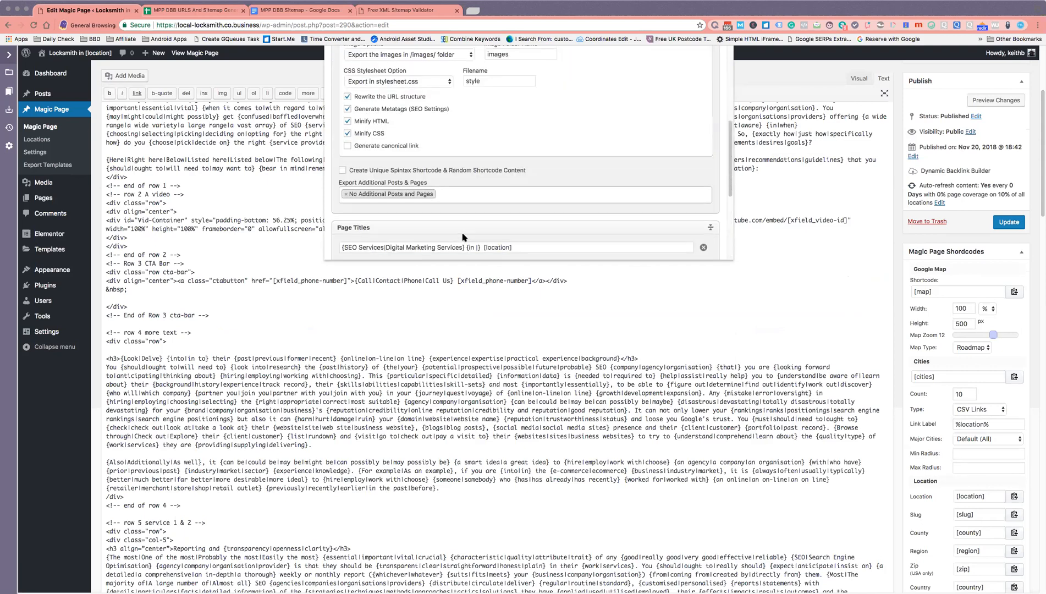
pyautogui.scroll(5, 462, 232)
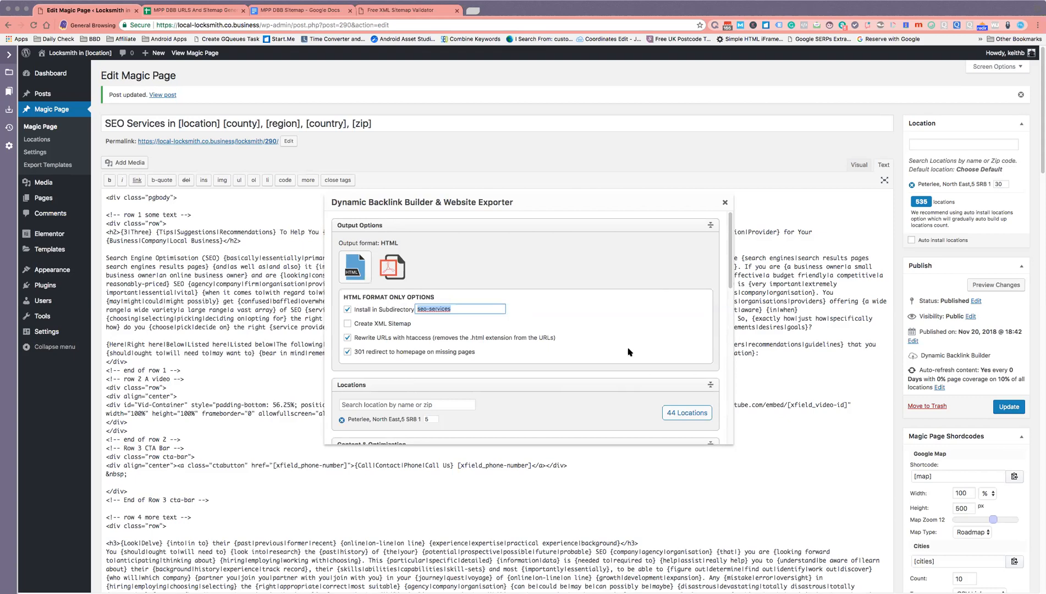
pyautogui.scroll(-3, 628, 355)
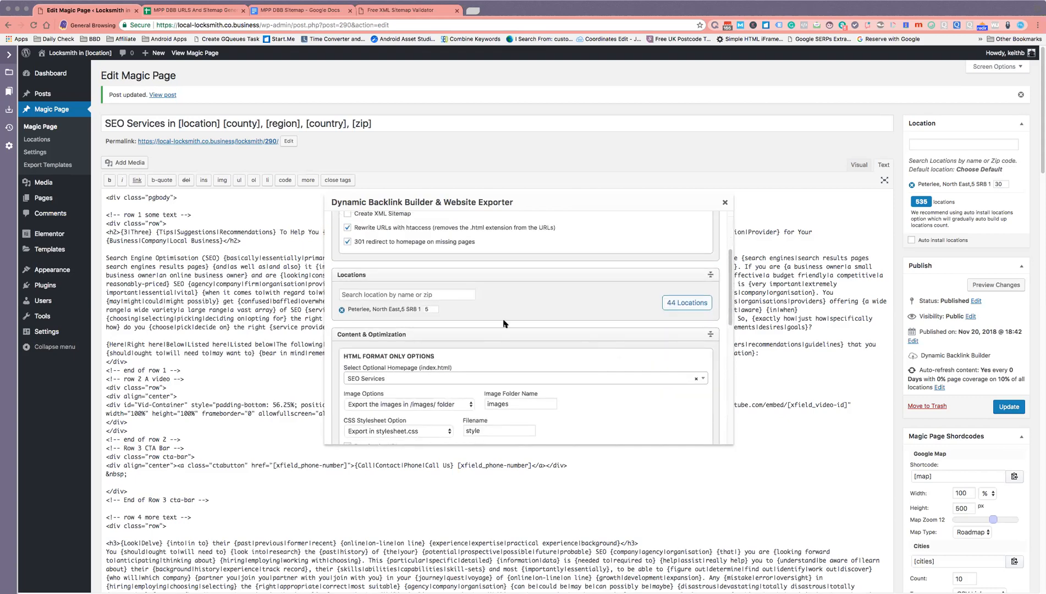
pyautogui.scroll(5, 502, 320)
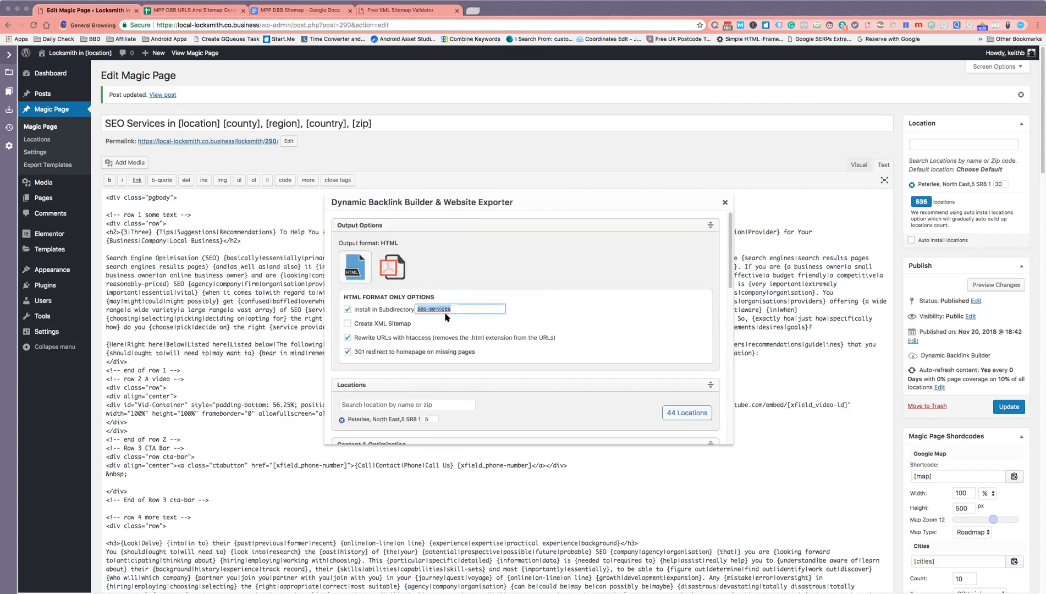
pyautogui.scroll(-8, 473, 316)
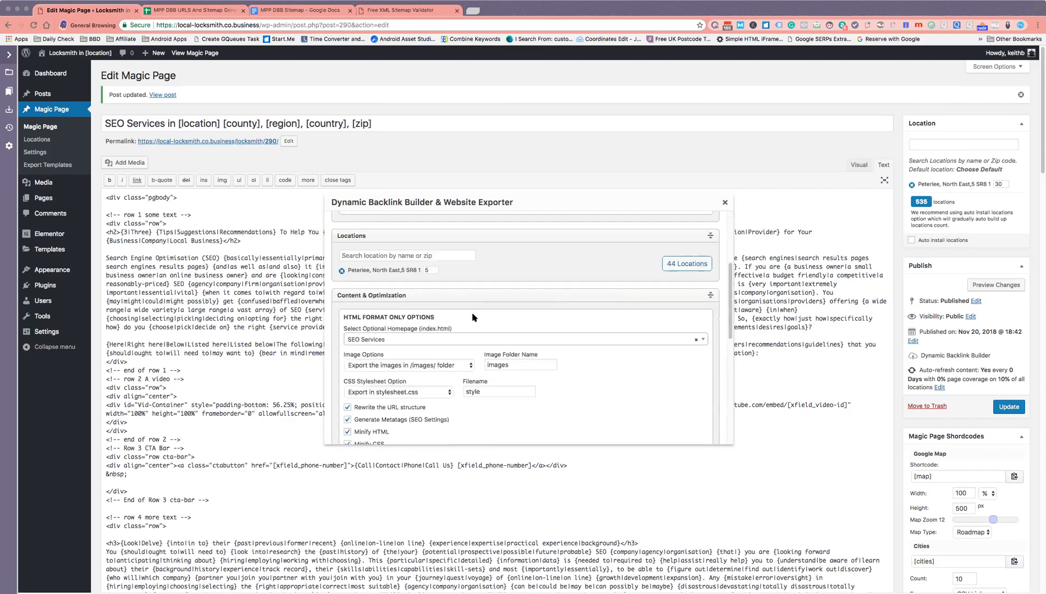
pyautogui.scroll(-4, 474, 317)
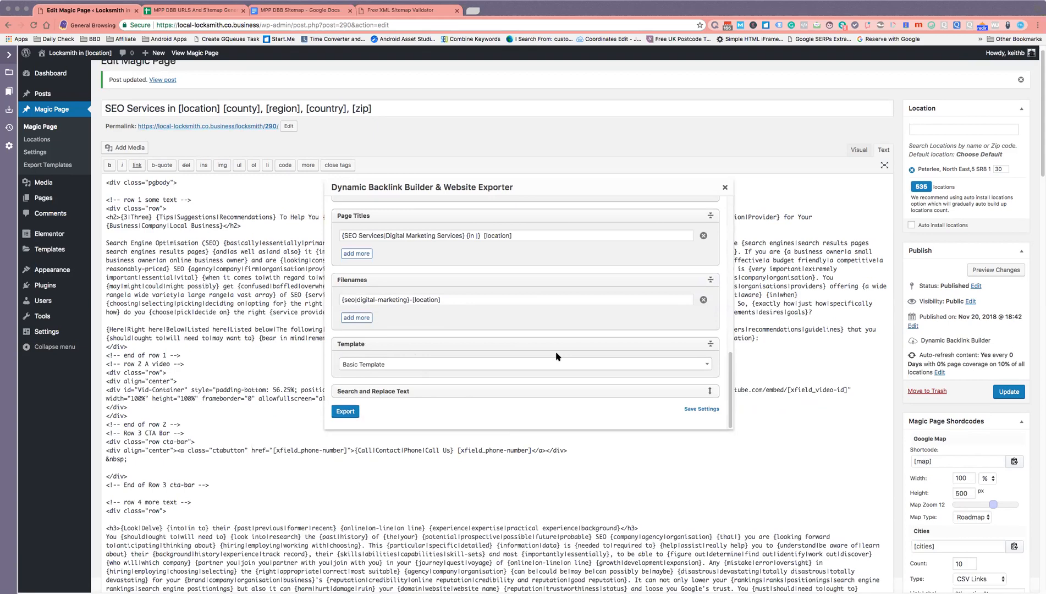
pyautogui.scroll(5, 556, 353)
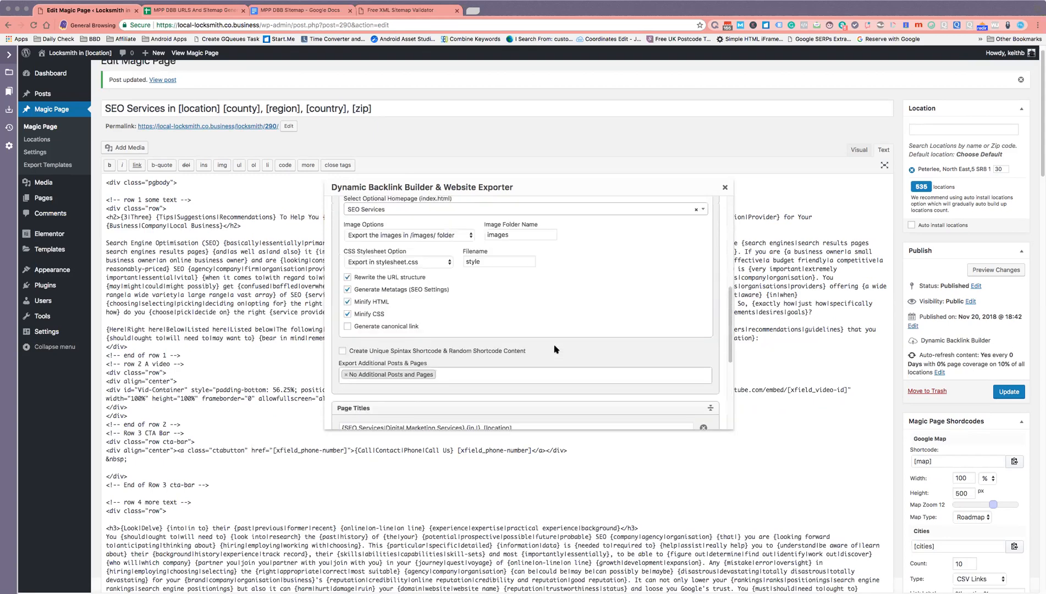
pyautogui.scroll(5, 556, 350)
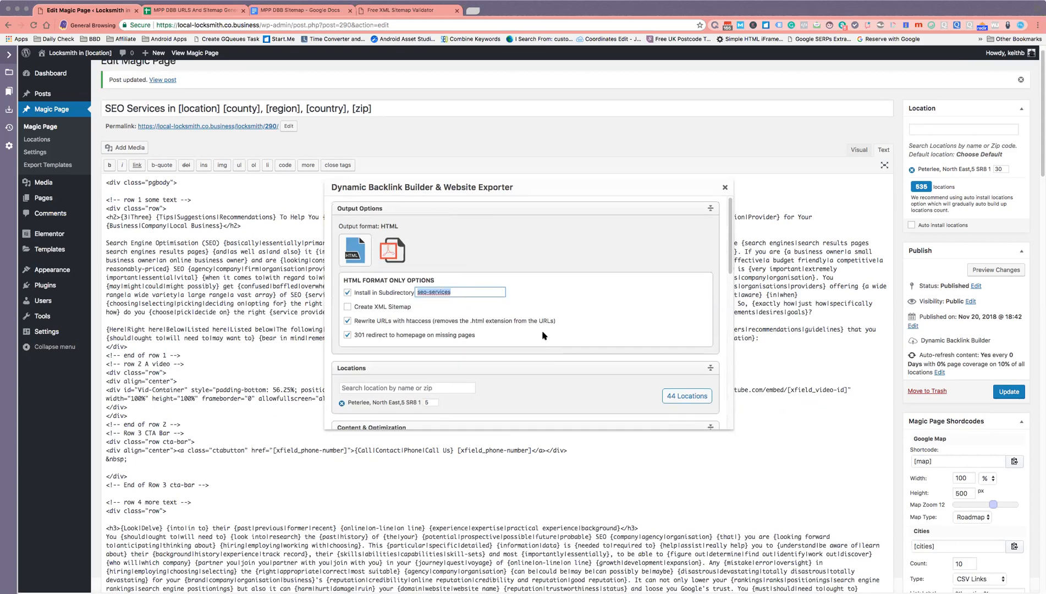
# Set the export to embed images in the HTML with Base64 and embed the CSS stylesheet in the HTML head section
pyautogui.scroll(-1, 456, 277)
pyautogui.scroll(-3, 434, 291)
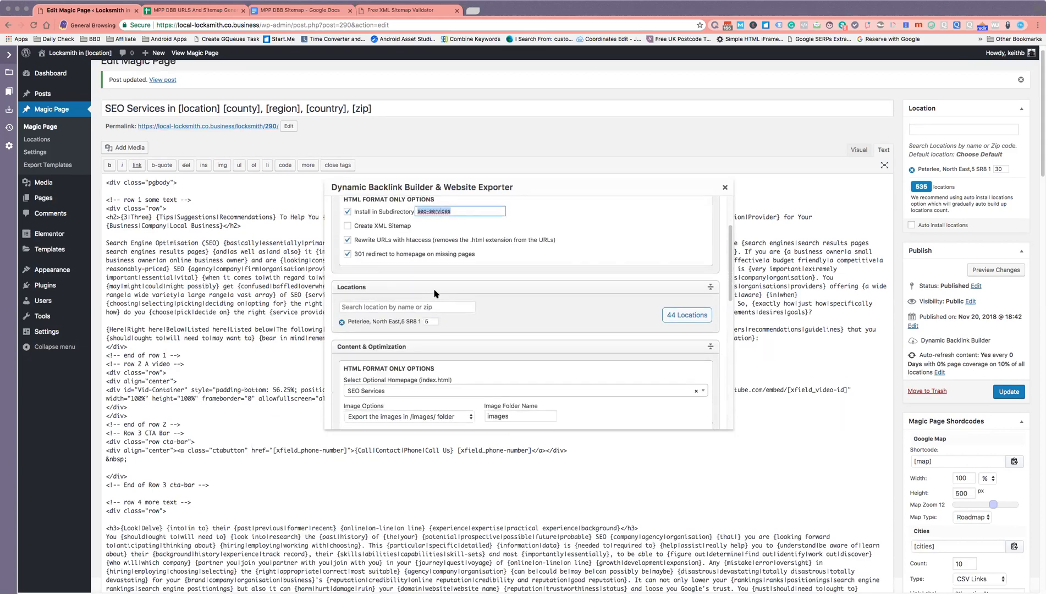
pyautogui.scroll(-4, 434, 293)
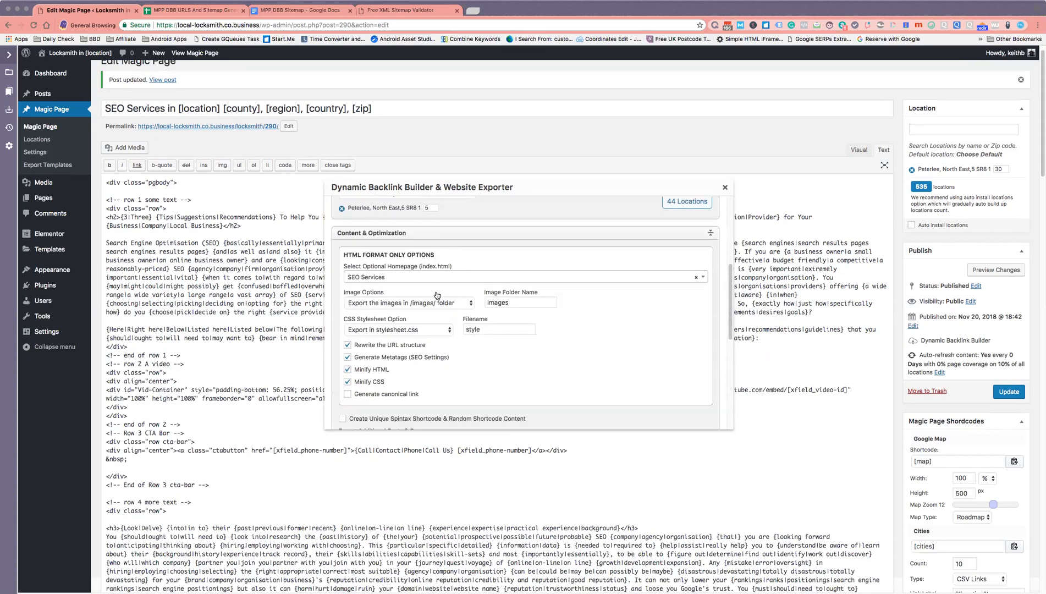
pyautogui.click(423, 305)
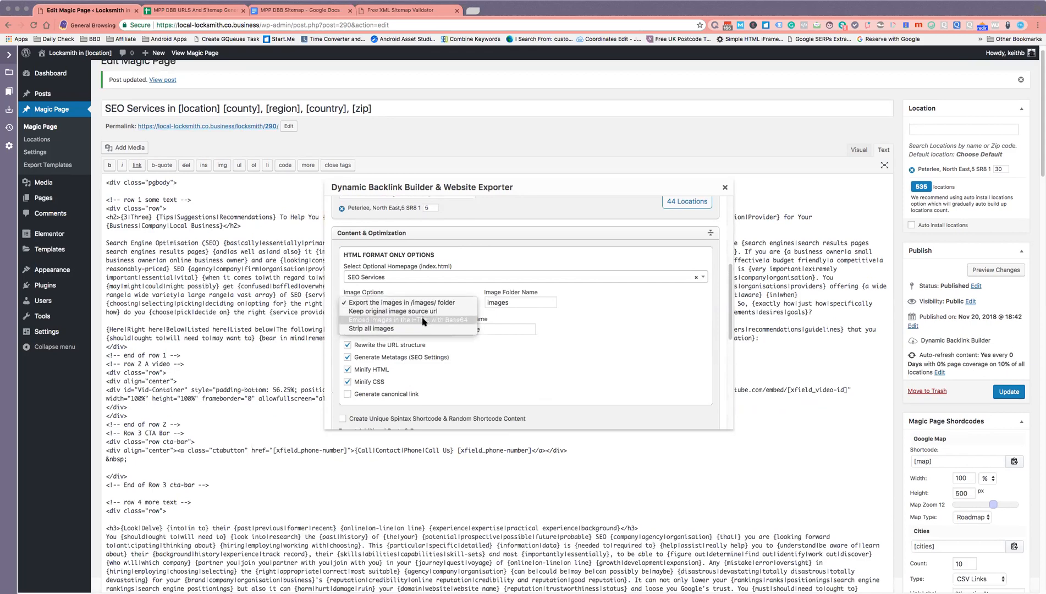
pyautogui.click(424, 321)
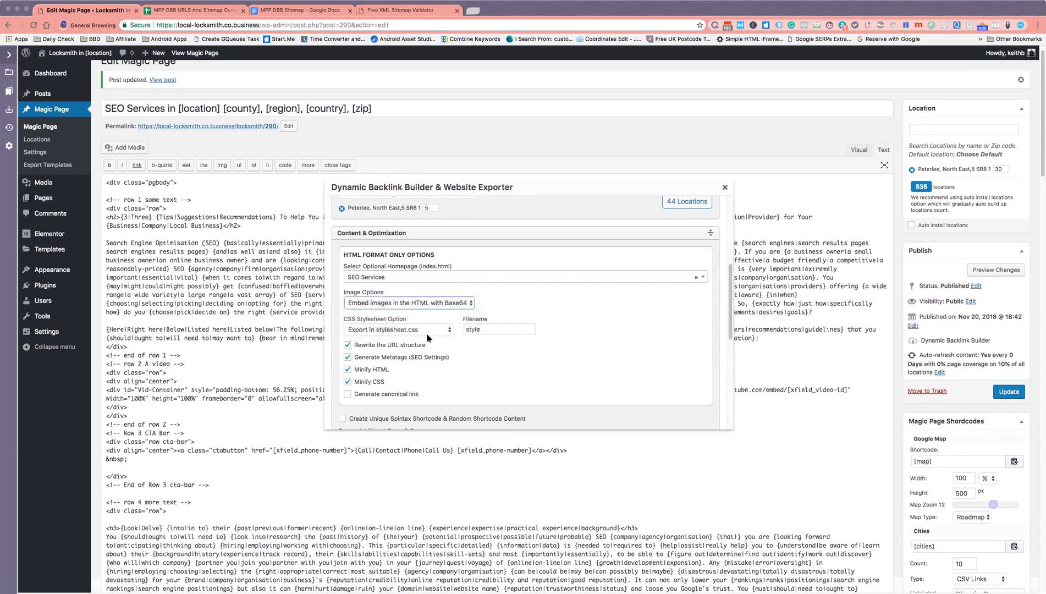
pyautogui.click(419, 331)
pyautogui.click(396, 341)
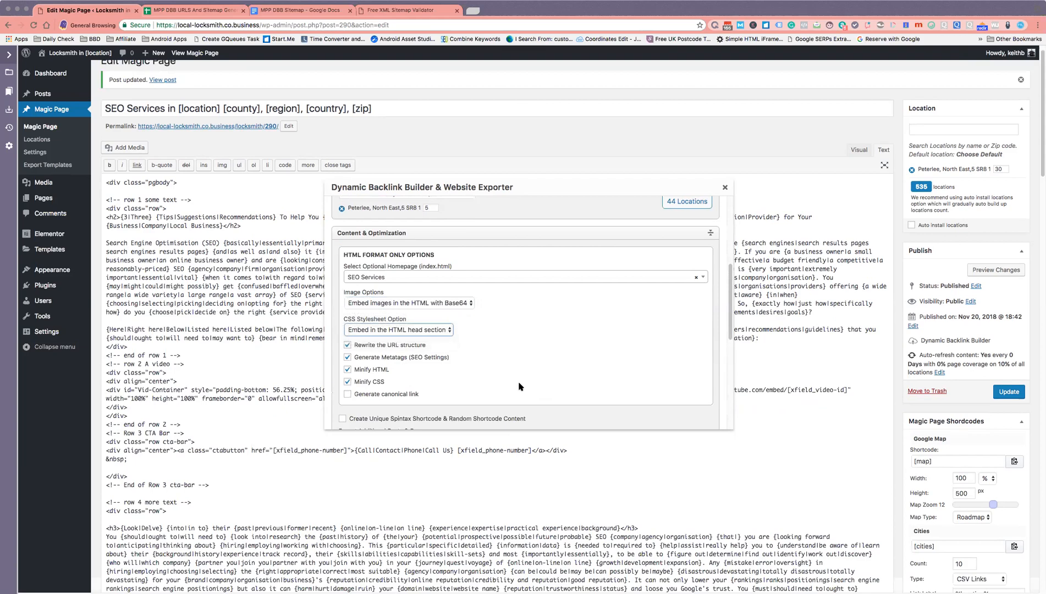
# Export the SEO Services location pages as HTML using the Basic Template
pyautogui.scroll(-4, 536, 360)
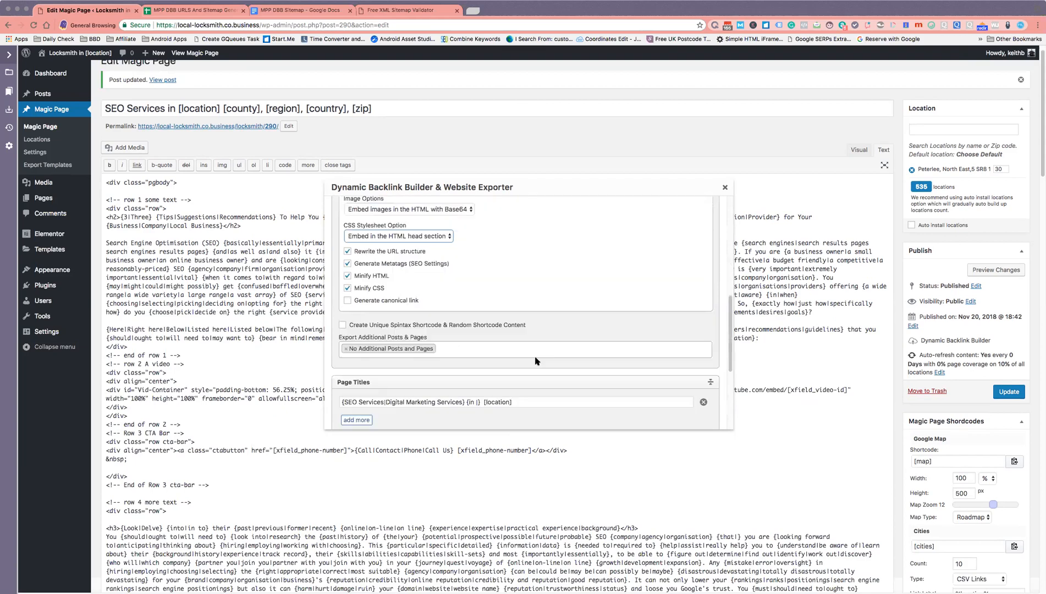
pyautogui.scroll(-6, 536, 360)
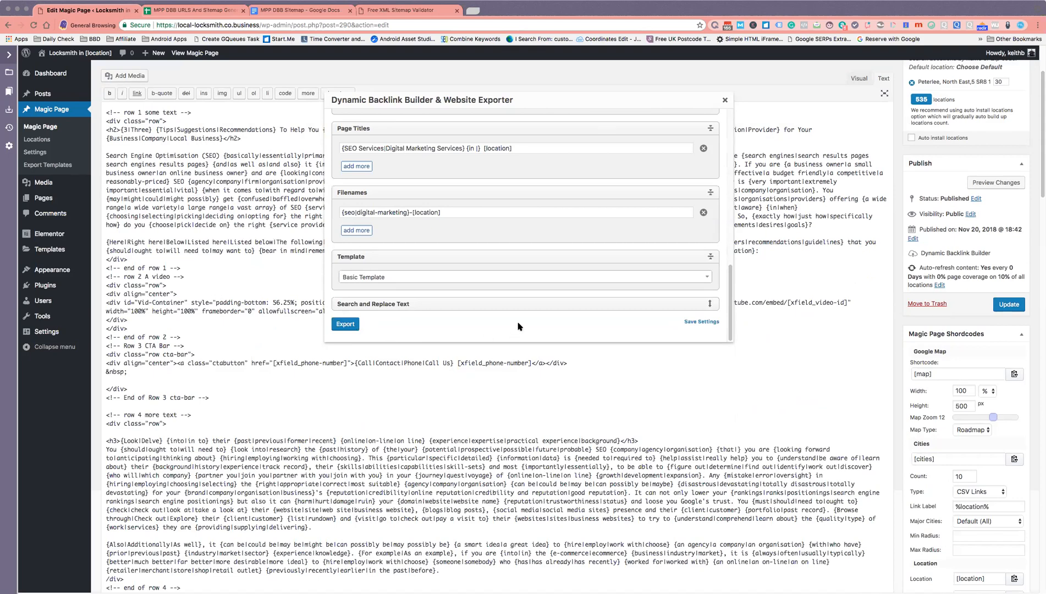
pyautogui.click(346, 325)
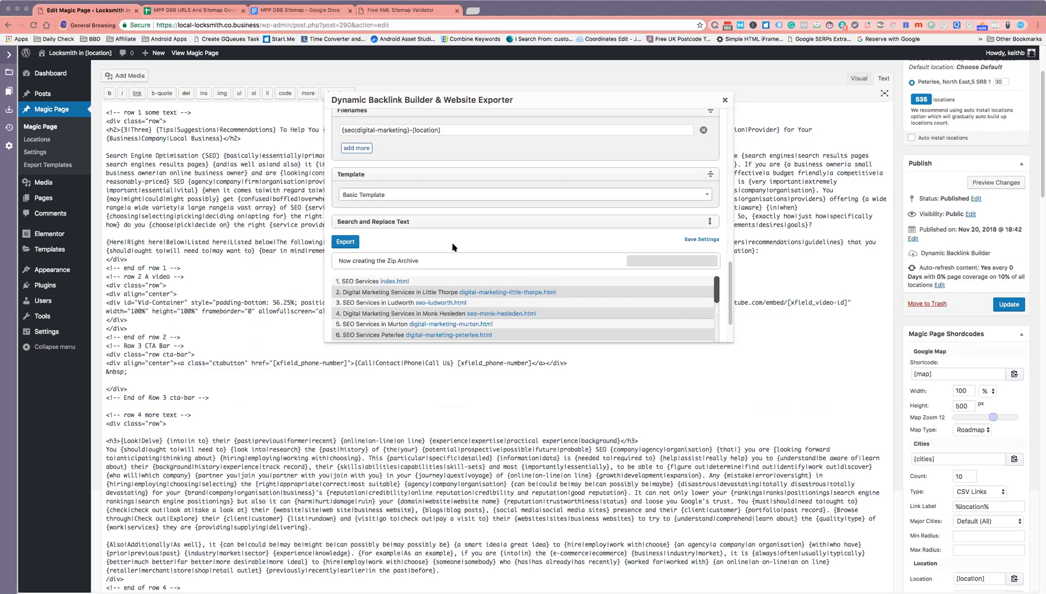
# Review the subdirectory setting, content options and exported page list, and close the exporter
pyautogui.scroll(10, 456, 273)
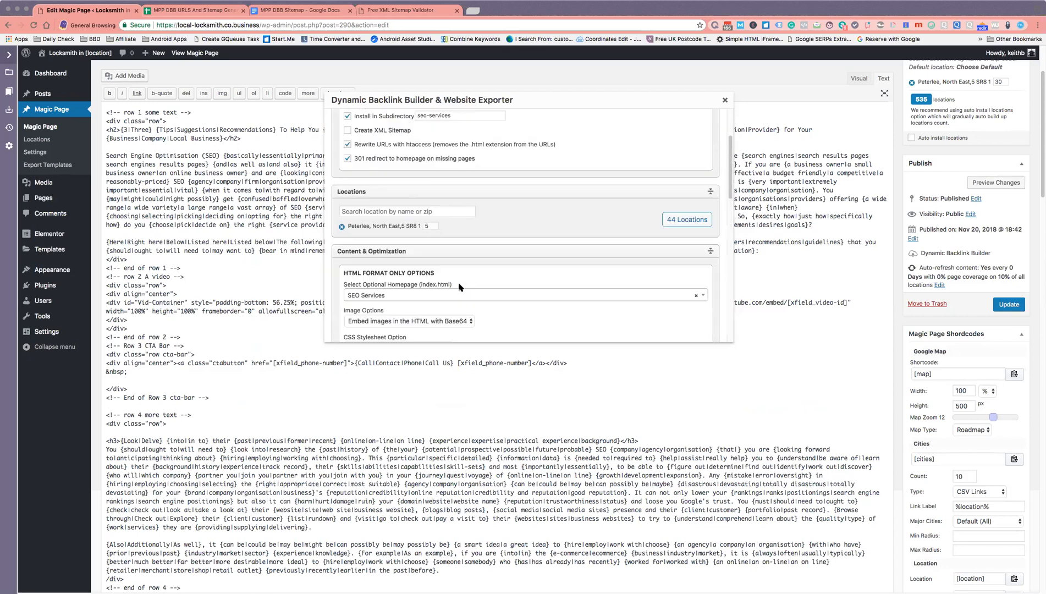
pyautogui.scroll(4, 459, 287)
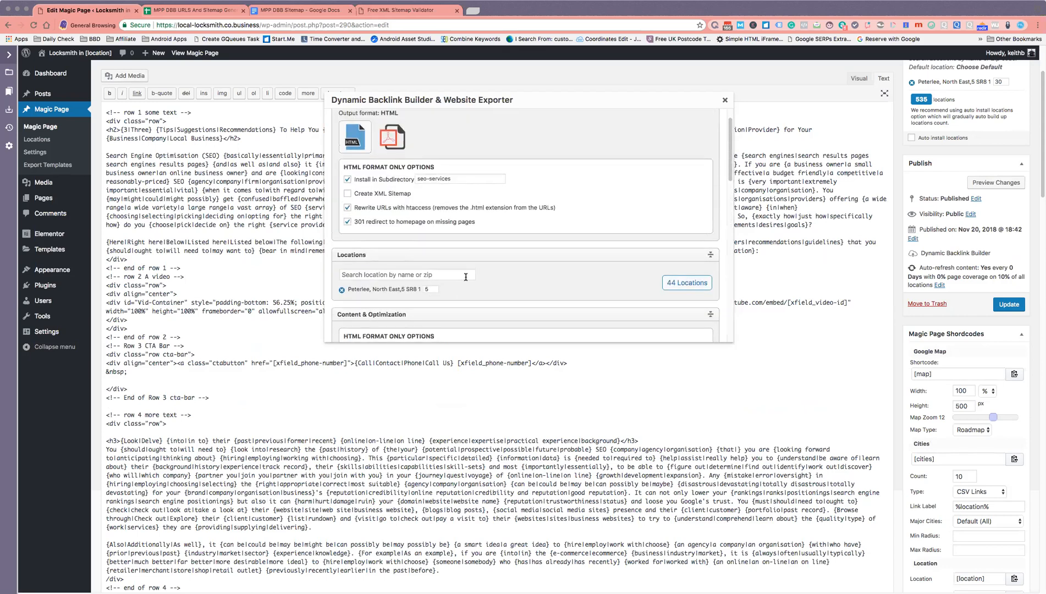
pyautogui.moveTo(457, 178); pyautogui.dragTo(420, 178)
pyautogui.click(423, 178)
pyautogui.tripleClick(439, 181)
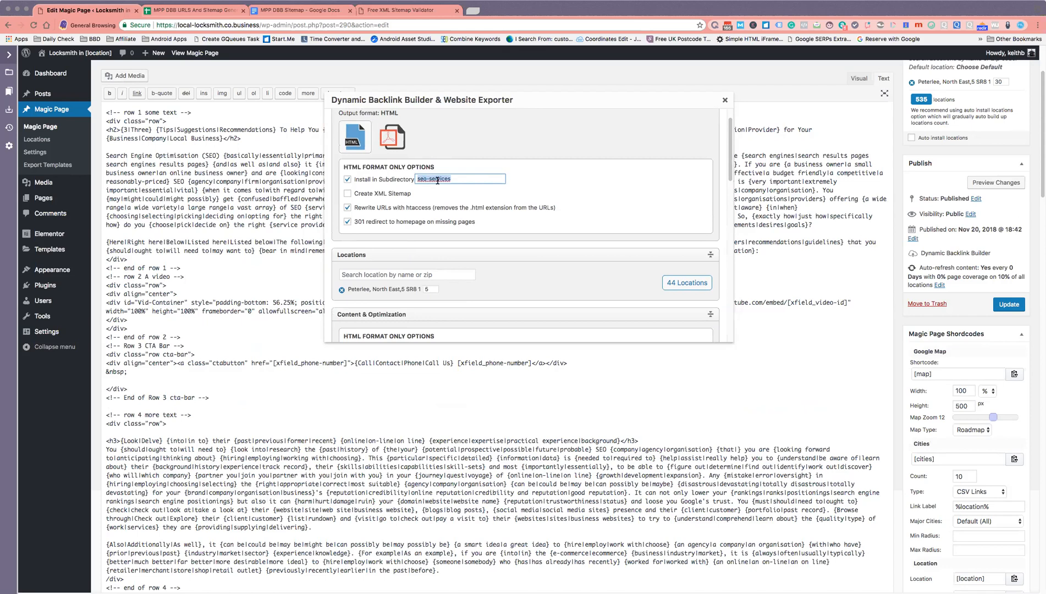
pyautogui.scroll(-5, 437, 179)
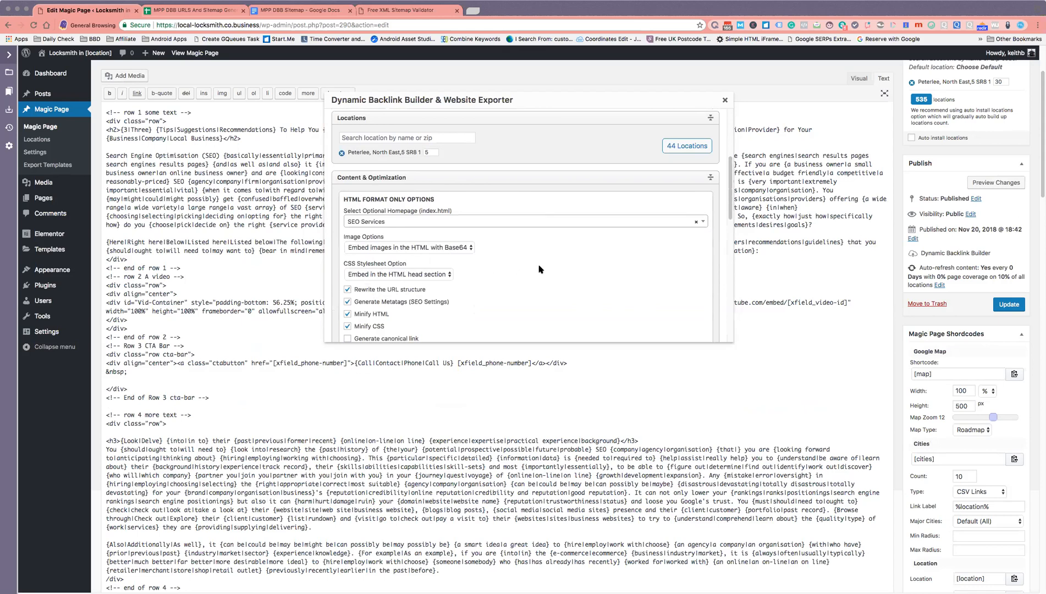
pyautogui.scroll(-20, 539, 269)
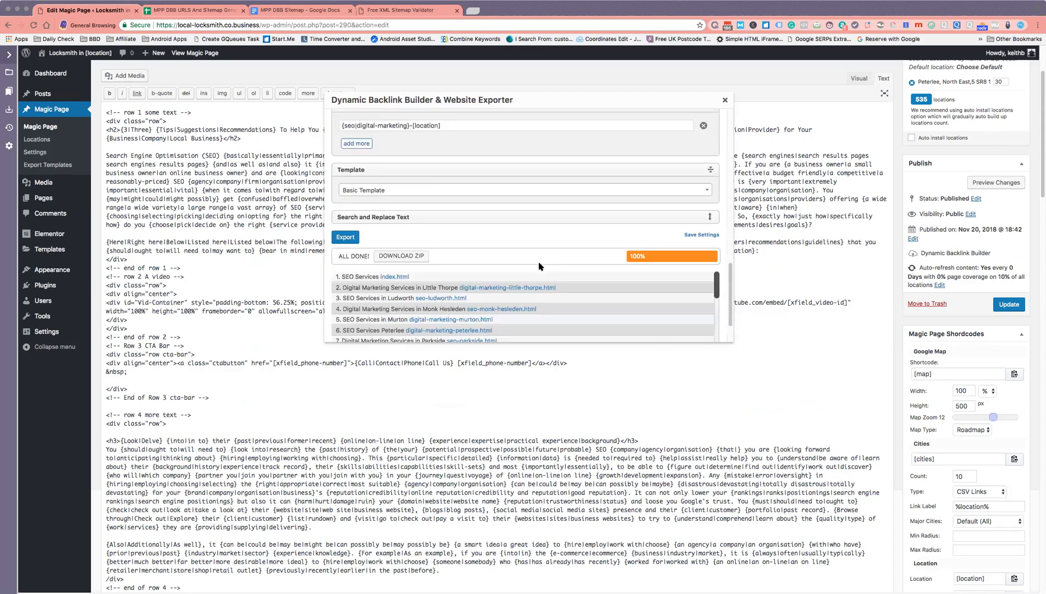
pyautogui.scroll(20, 476, 255)
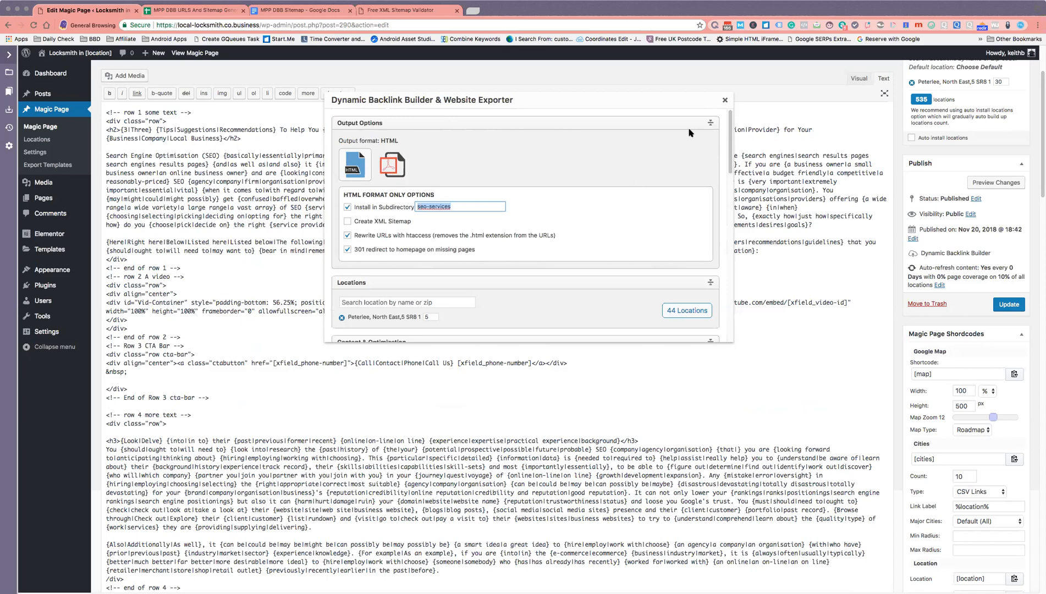
pyautogui.scroll(1, 712, 121)
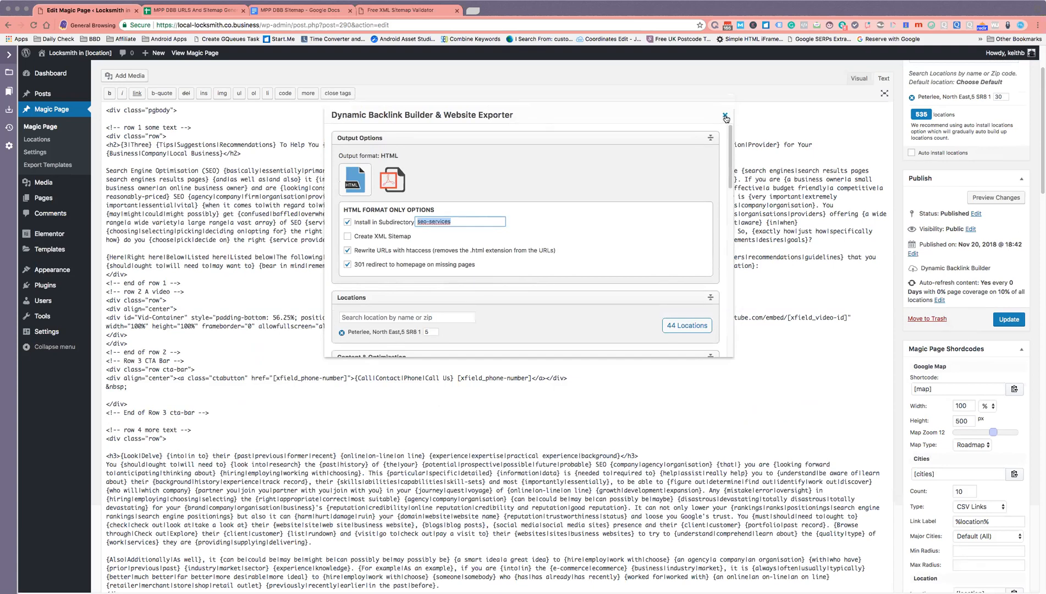
pyautogui.click(726, 117)
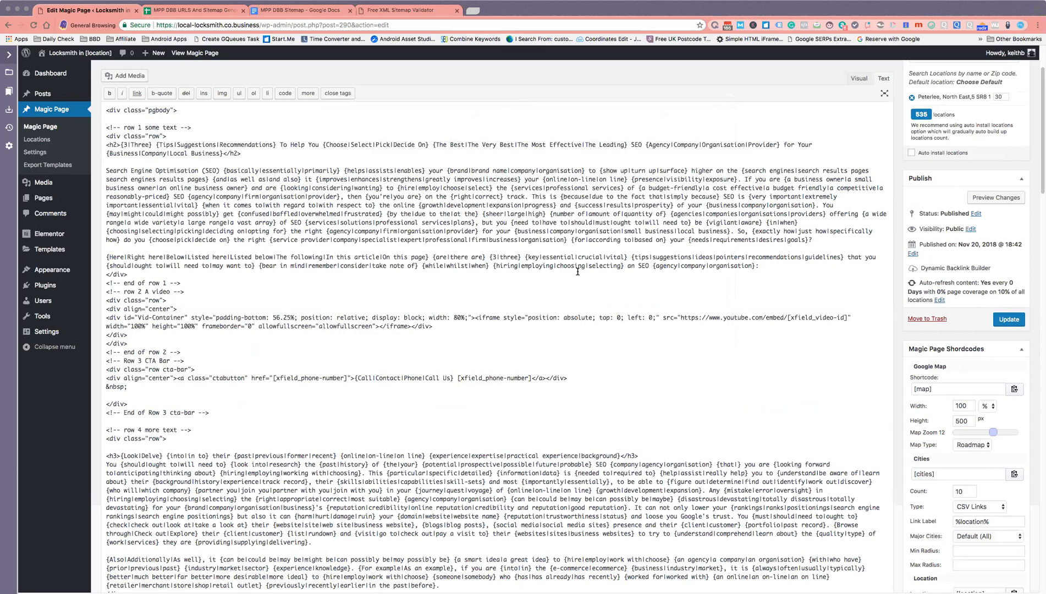
# Switch to the MPP DBB URLS And Sitemap Generator spreadsheet and clear the page filenames in column A from row 6 to row 49
pyautogui.click(192, 13)
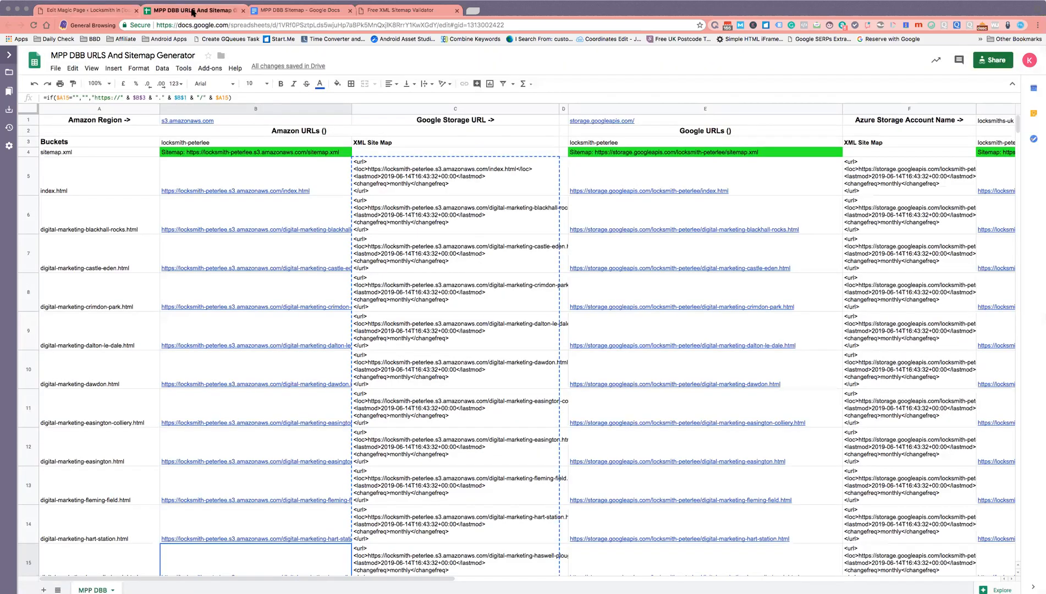
pyautogui.click(66, 221)
pyautogui.scroll(-20, 118, 264)
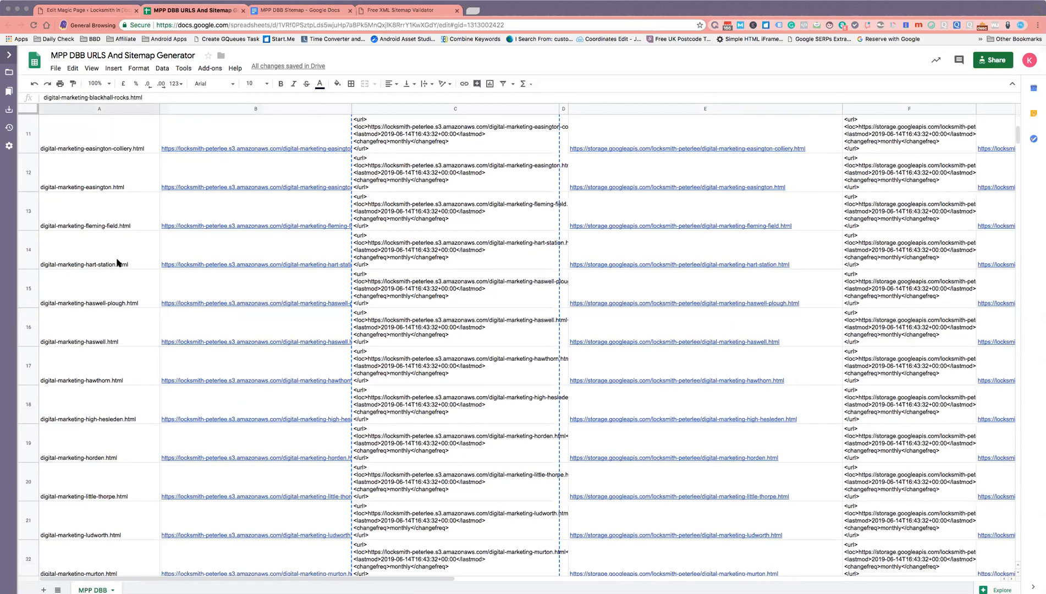
pyautogui.scroll(-4, 120, 261)
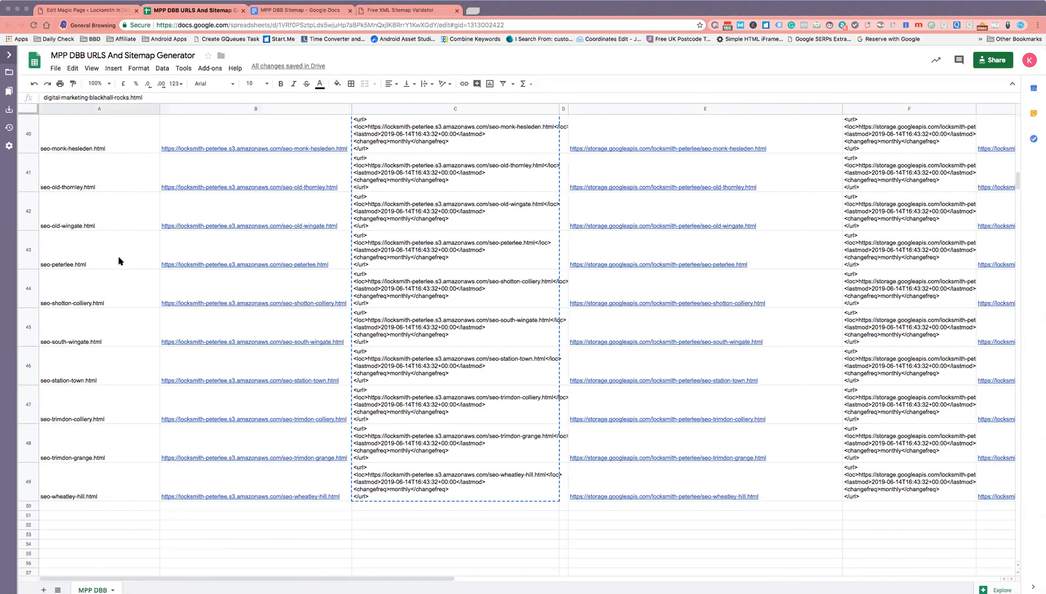
pyautogui.keyDown('shift'); pyautogui.click(125, 424); pyautogui.keyUp('shift')
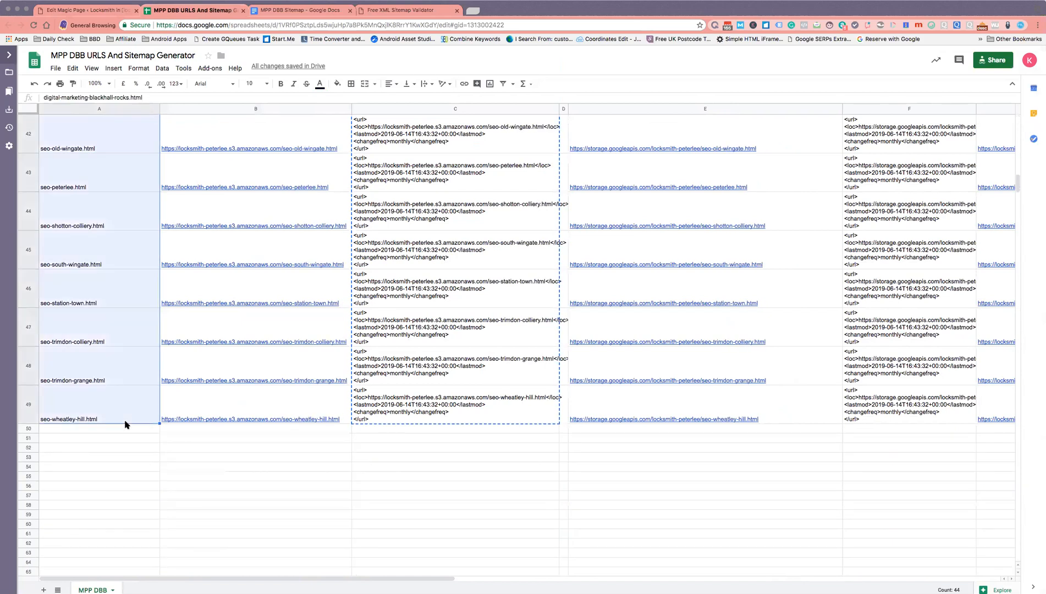
pyautogui.press('Delete')
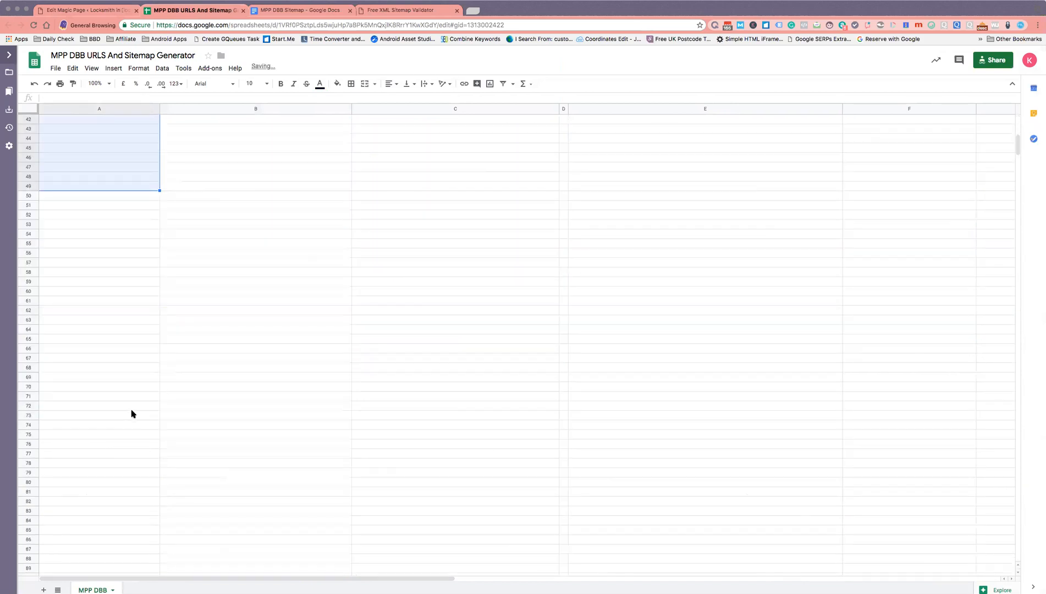
# Check the Amazon URL generated for index.html and select the Amazon region value in cell B1
pyautogui.scroll(12, 130, 413)
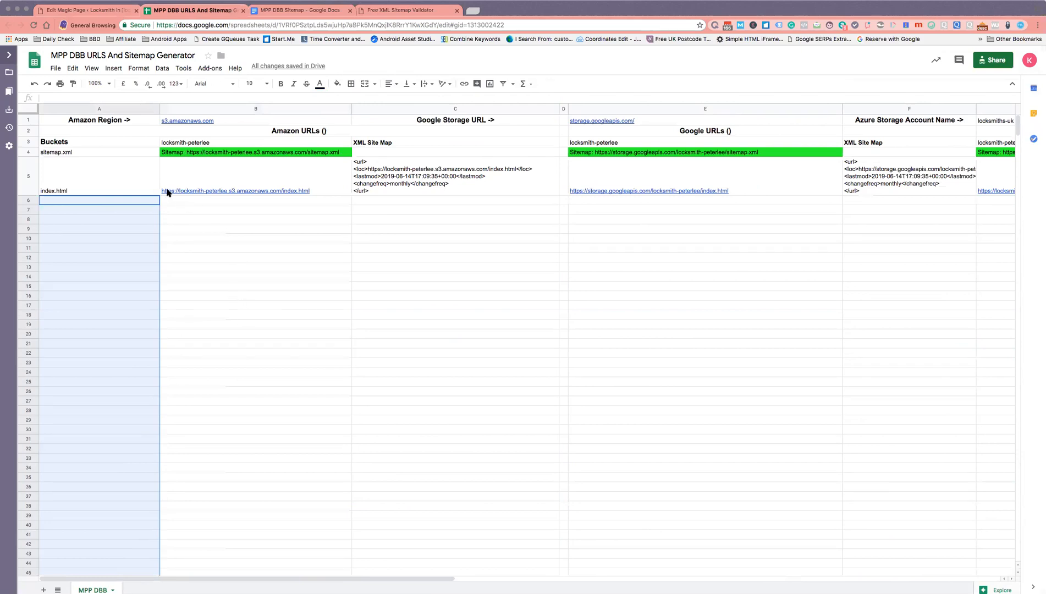
pyautogui.moveTo(168, 191)
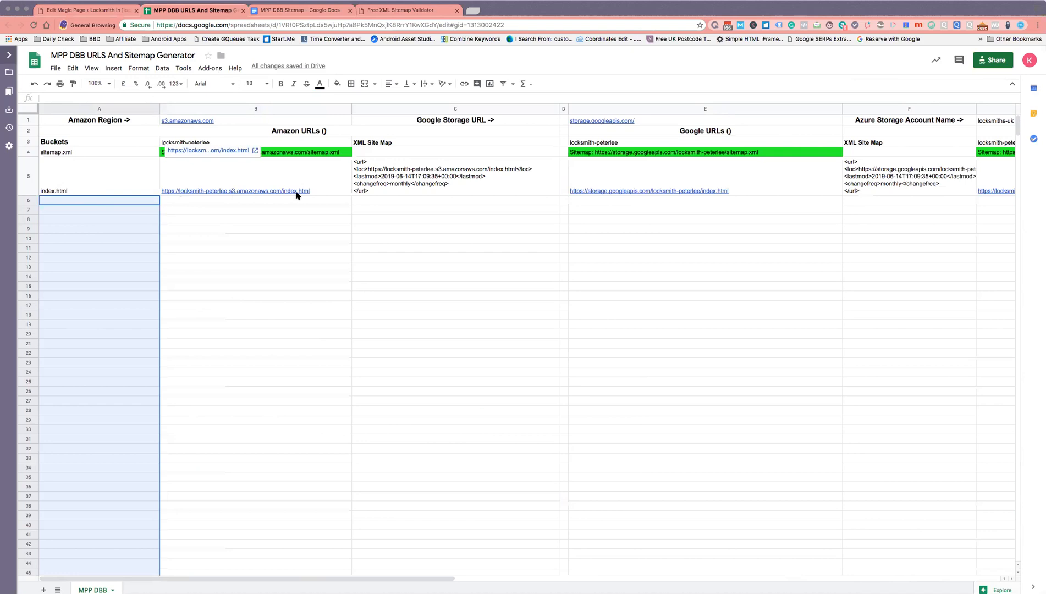
pyautogui.click(225, 123)
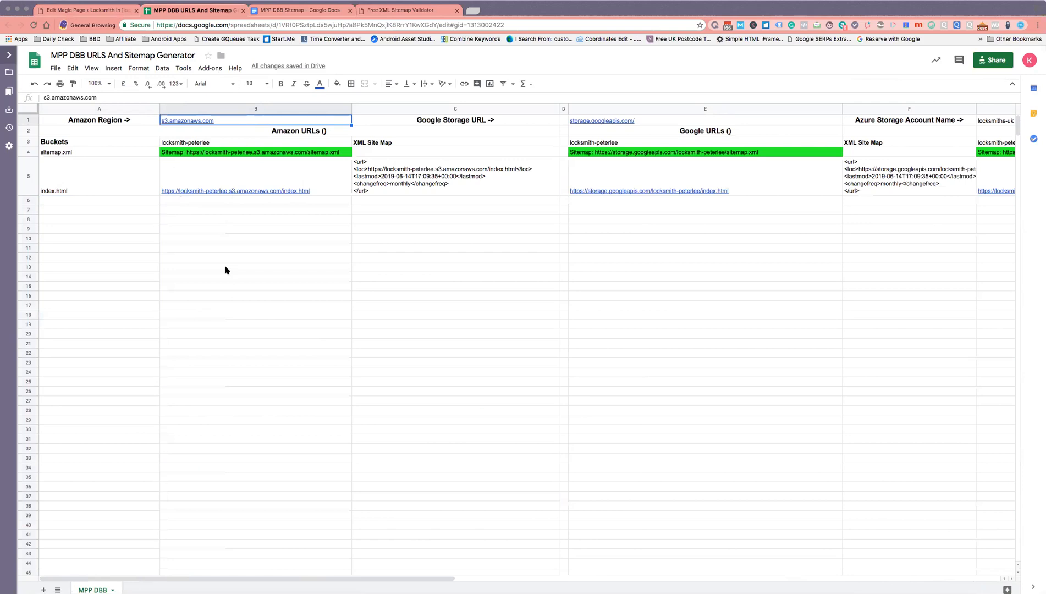
# Check the Amazon region, Google storage URL and Azure storage account name entries in row 1
pyautogui.moveTo(191, 125)
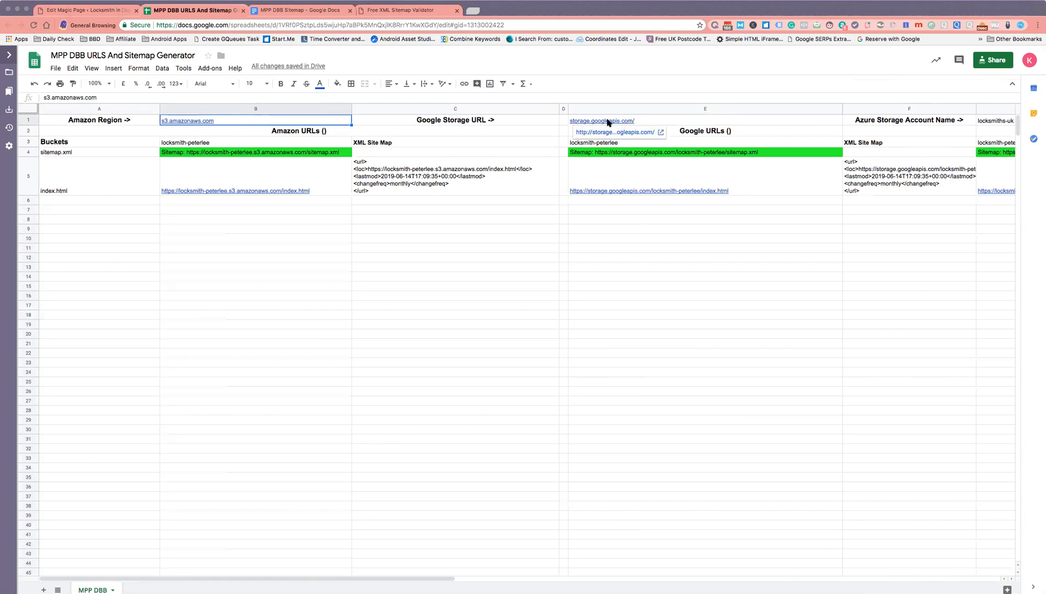
pyautogui.click(986, 122)
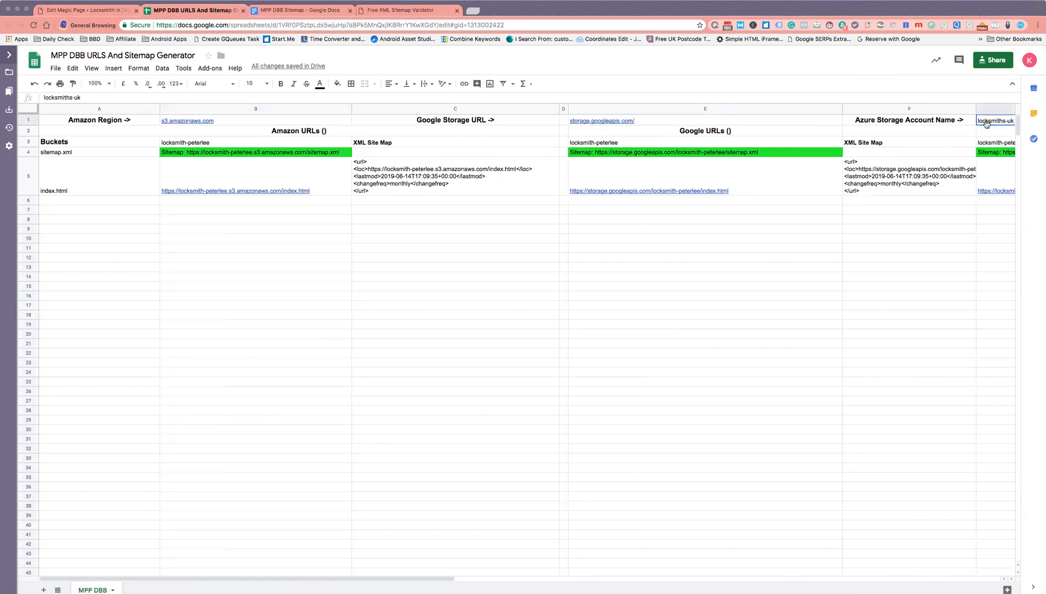
pyautogui.press('Right')
pyautogui.press('Right')
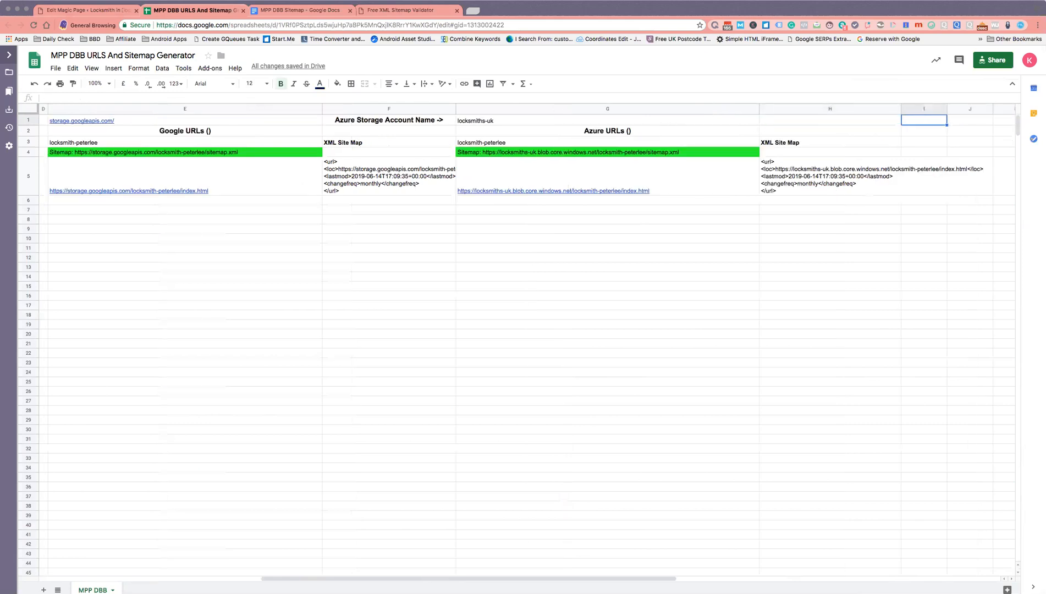
pyautogui.press('Left')
pyautogui.press('Left')
pyautogui.press('Left')
pyautogui.press('Right')
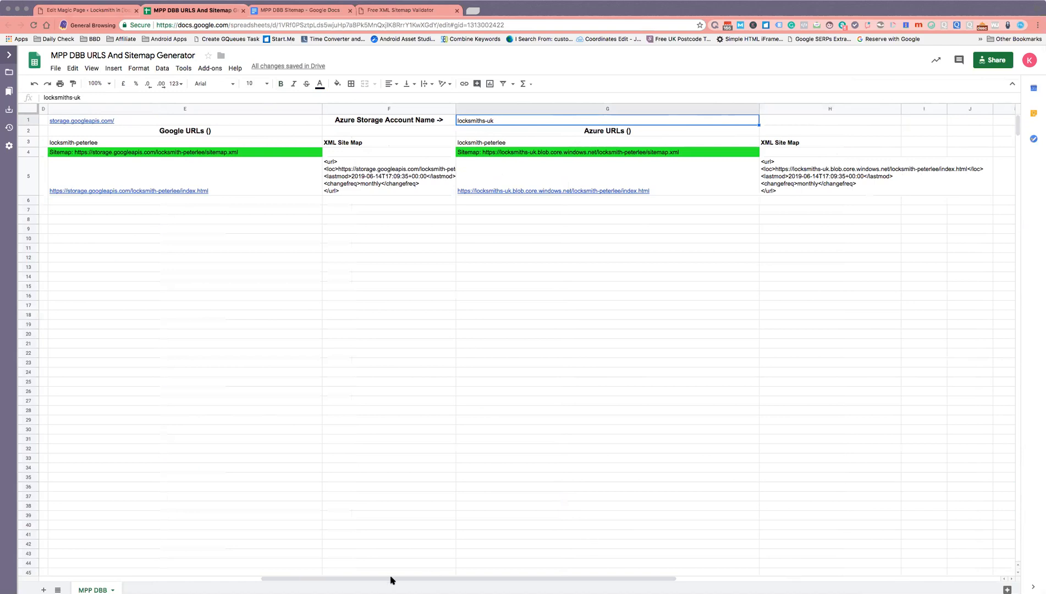
pyautogui.moveTo(377, 580); pyautogui.dragTo(369, 578)
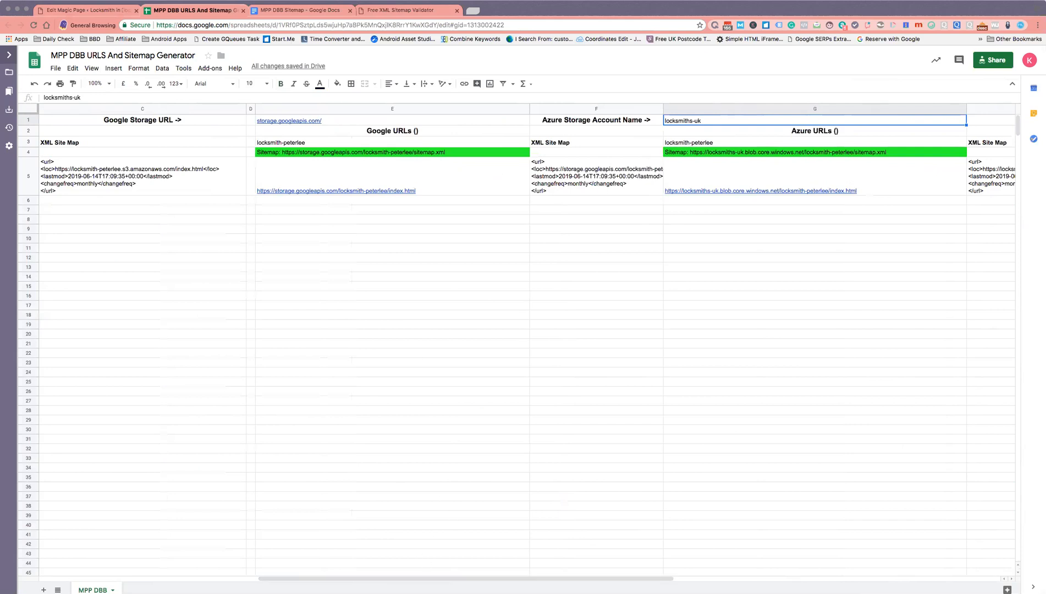
# Inspect the bucket names in row 3 for Azure, Google and Amazon, finishing on cell B3
pyautogui.click(689, 144)
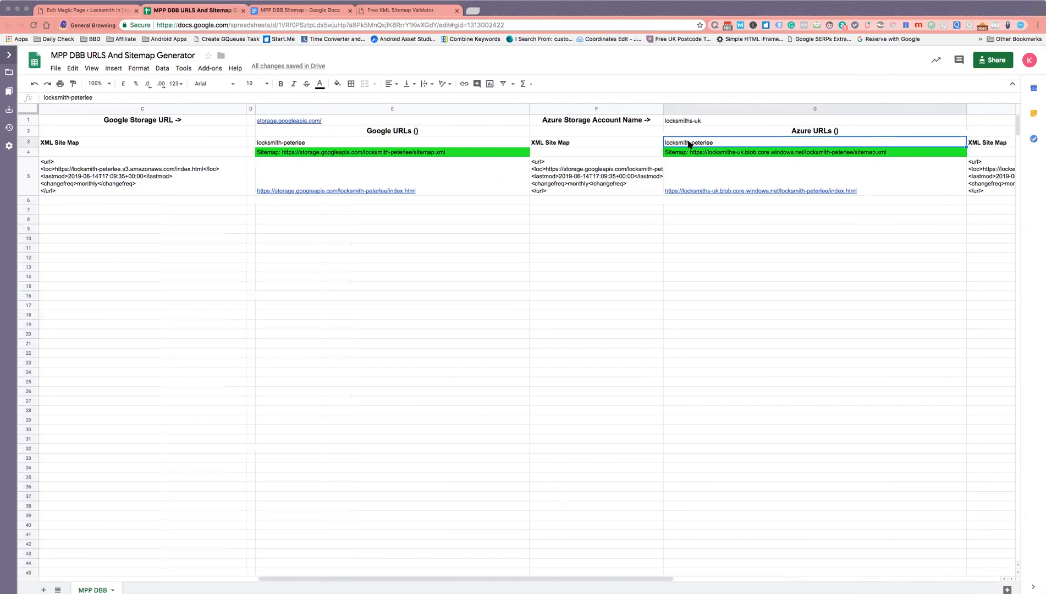
pyautogui.click(304, 143)
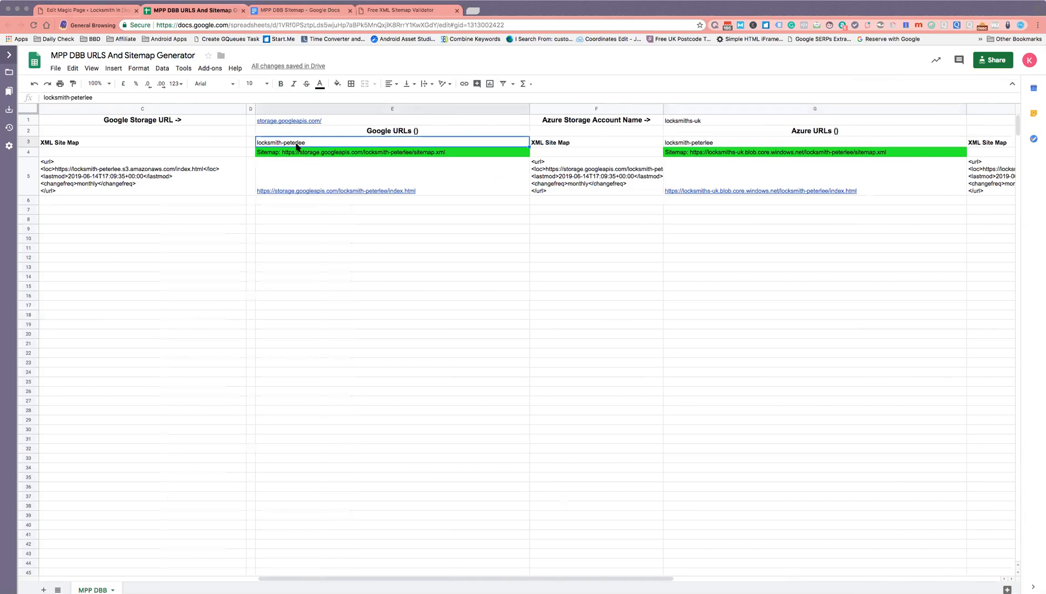
pyautogui.press('Left')
pyautogui.press('Left')
pyautogui.press('Left')
pyautogui.press('Left')
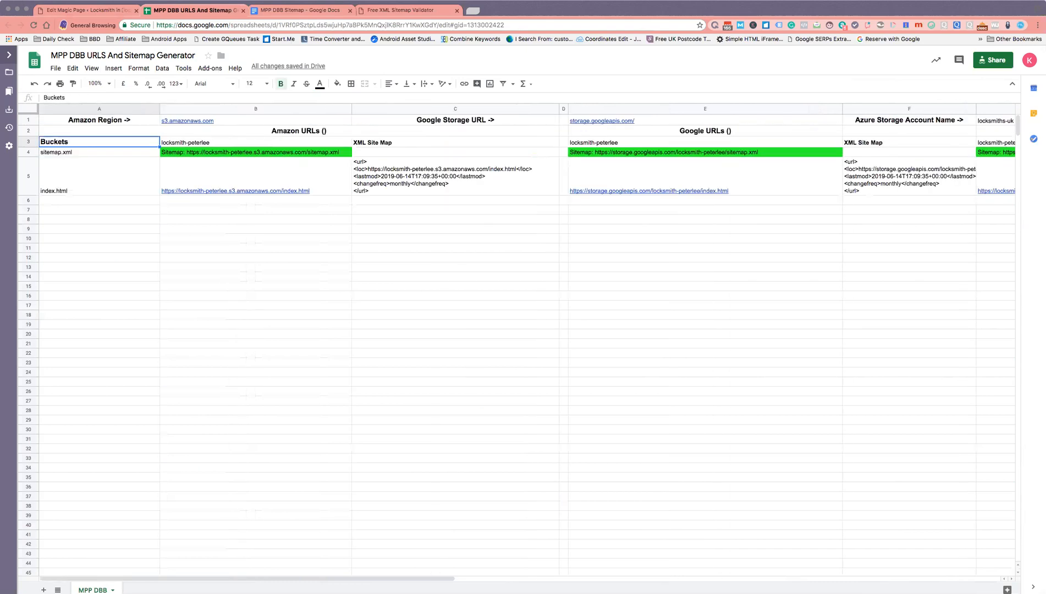
pyautogui.press('Right')
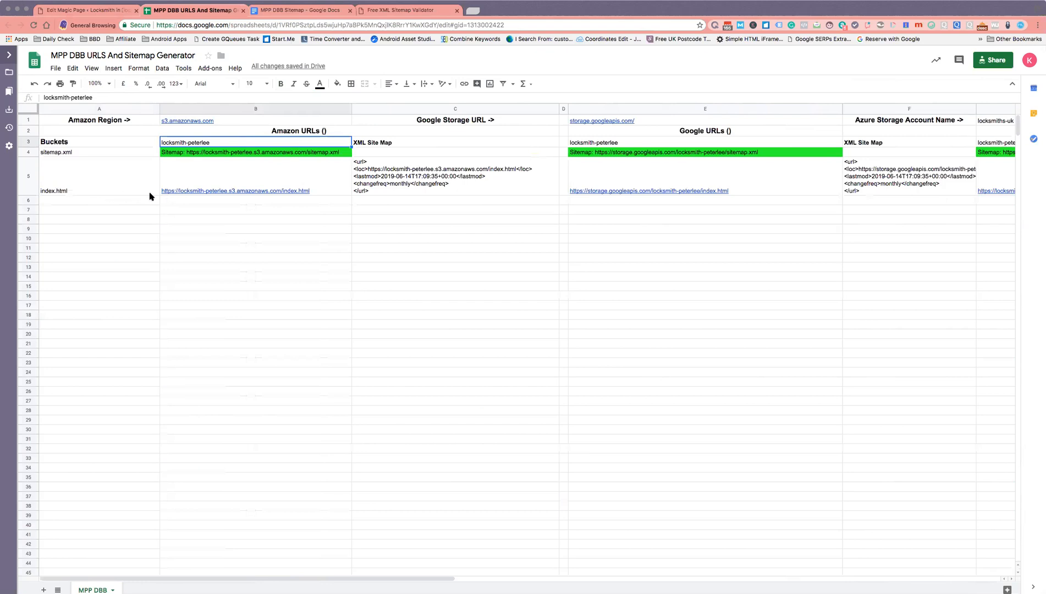
# Examine the generated index.html URLs for Amazon, Google and Azure in row 5, and the sitemap.xml entry in A4
pyautogui.moveTo(196, 195)
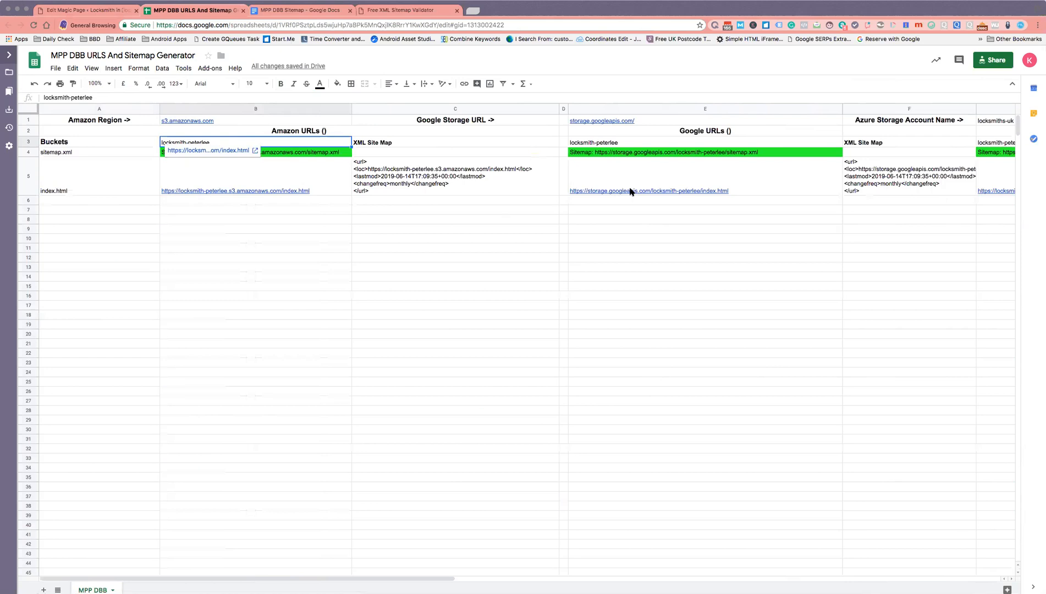
pyautogui.moveTo(632, 191)
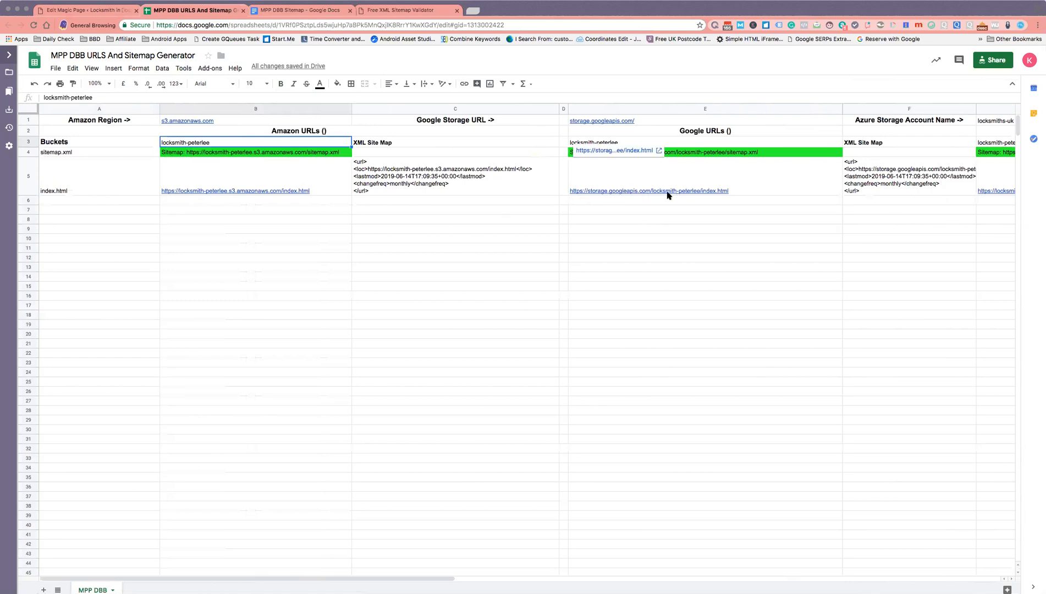
pyautogui.click(994, 177)
pyautogui.press('Right')
pyautogui.press('Right')
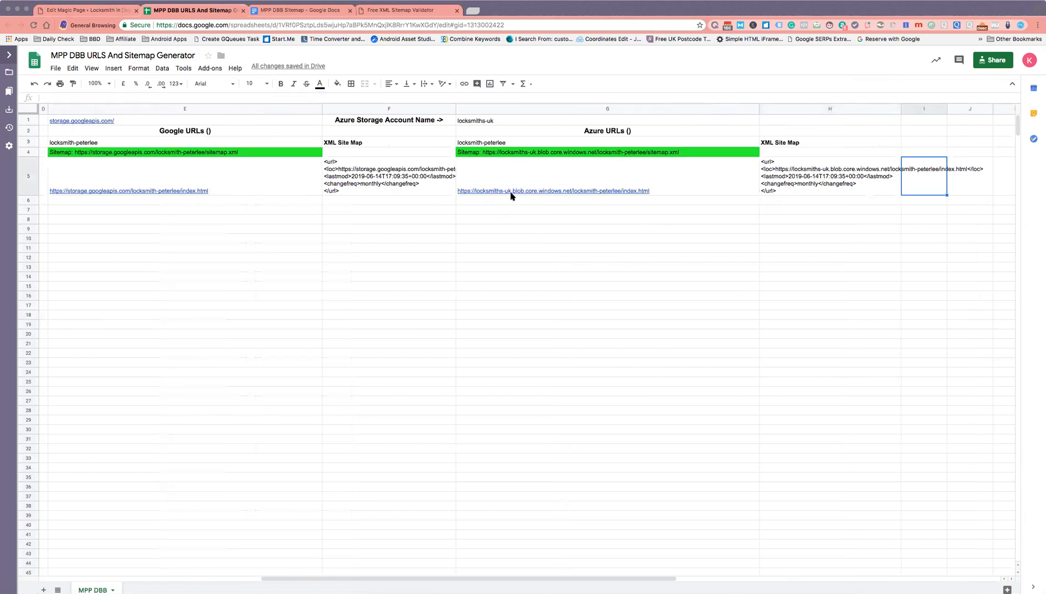
pyautogui.moveTo(511, 197)
pyautogui.moveTo(468, 579); pyautogui.dragTo(170, 567)
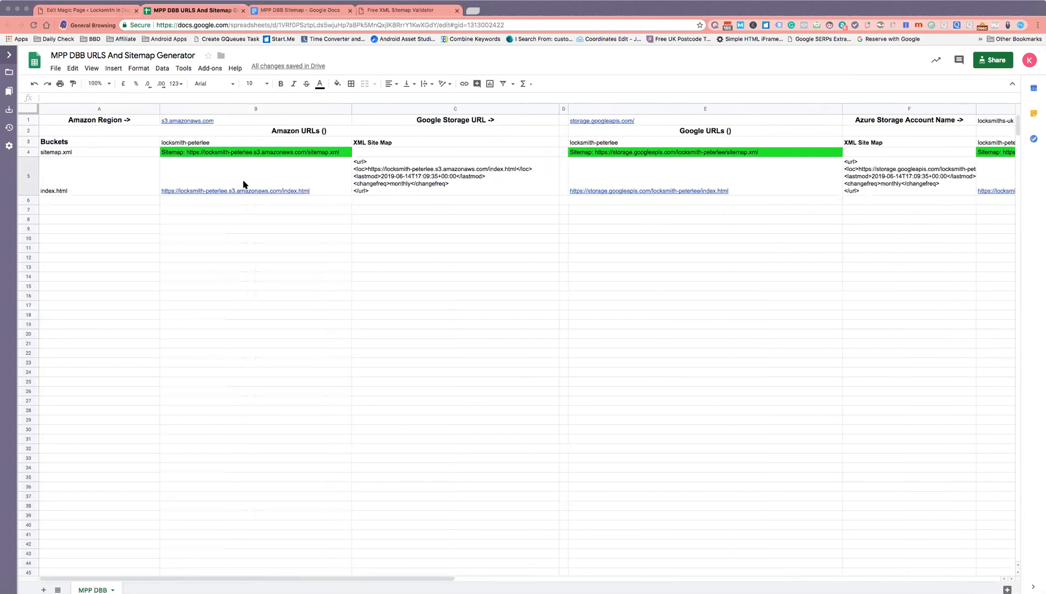
pyautogui.click(96, 154)
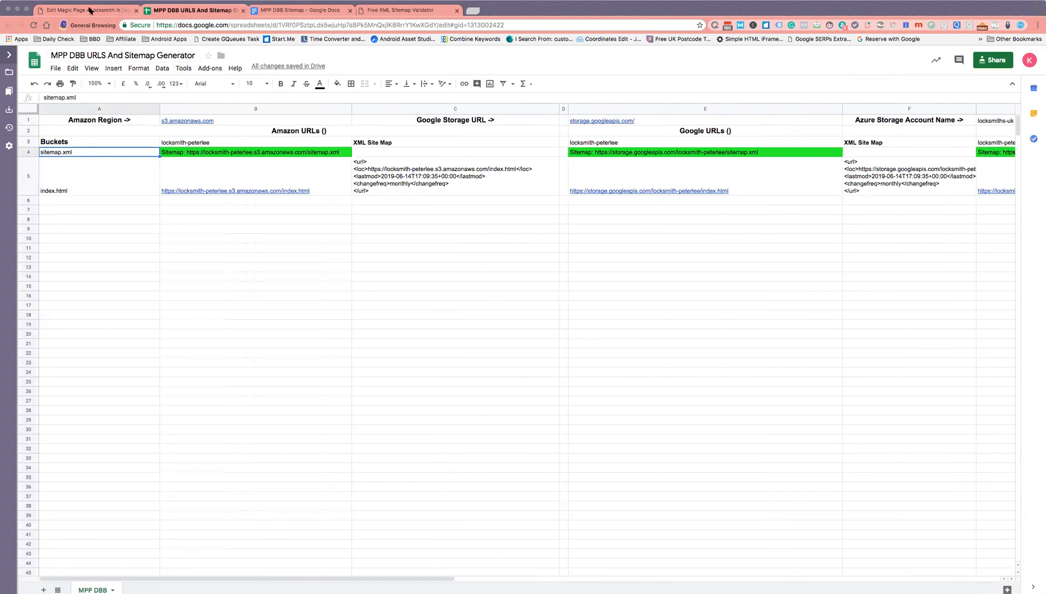
# In Finder's demo-seo-s3 folder, copy the HTML files from digital-marketing-blackhall-rocks.html to seo-wheatley-hill.html, excluding index.html and scripts.js
pyautogui.click(91, 10)
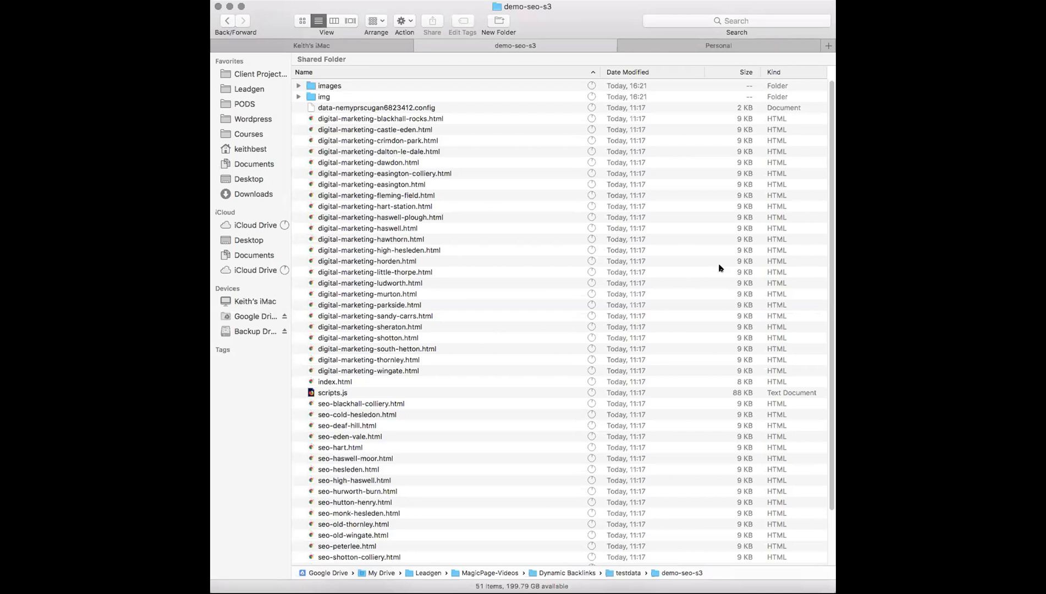
pyautogui.click(316, 119)
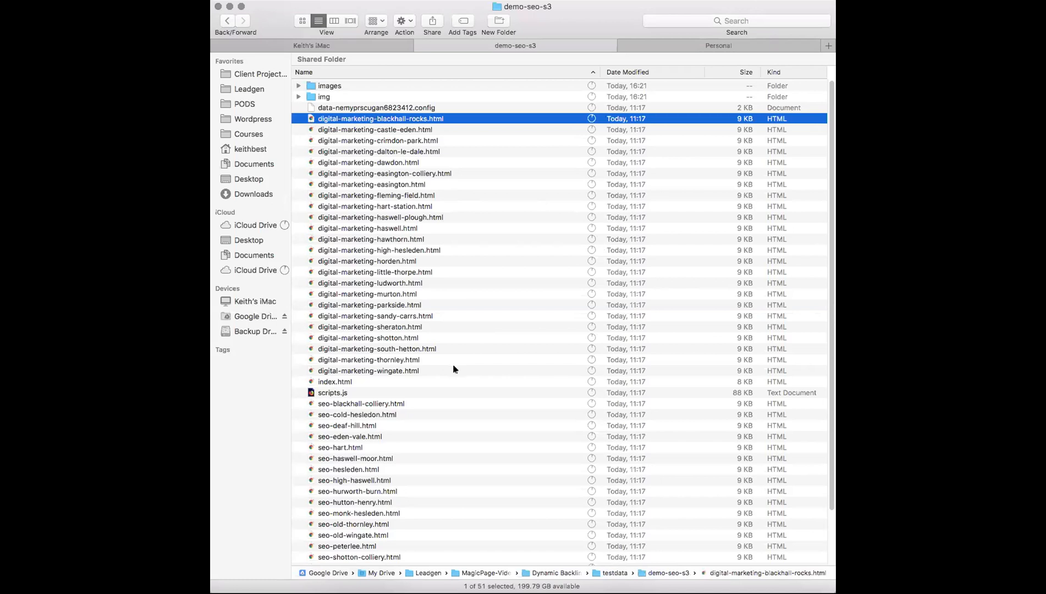
pyautogui.scroll(-3, 453, 367)
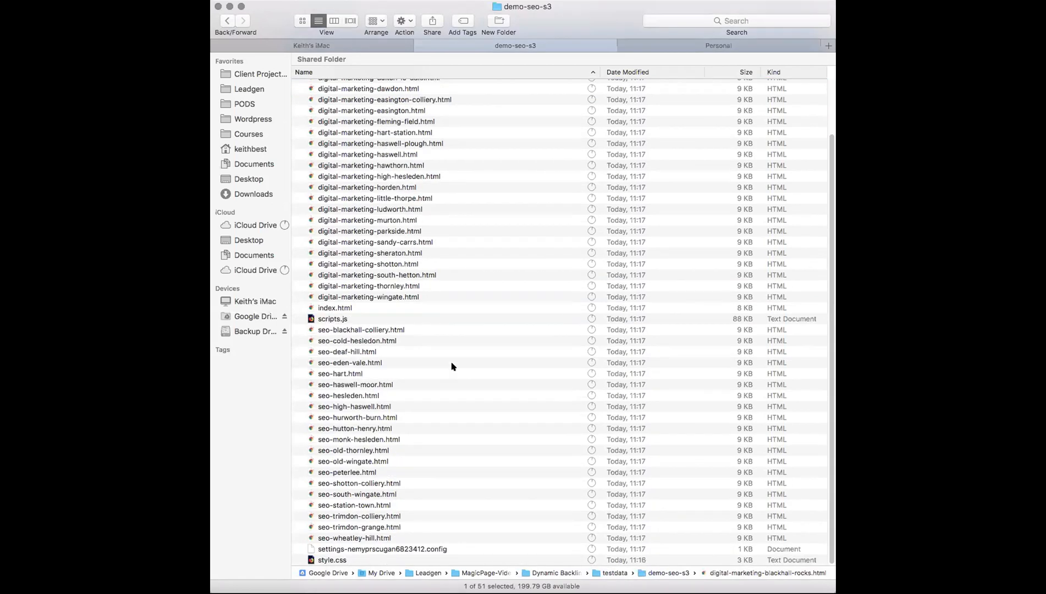
pyautogui.keyDown('shift'); pyautogui.click(323, 540); pyautogui.keyUp('shift')
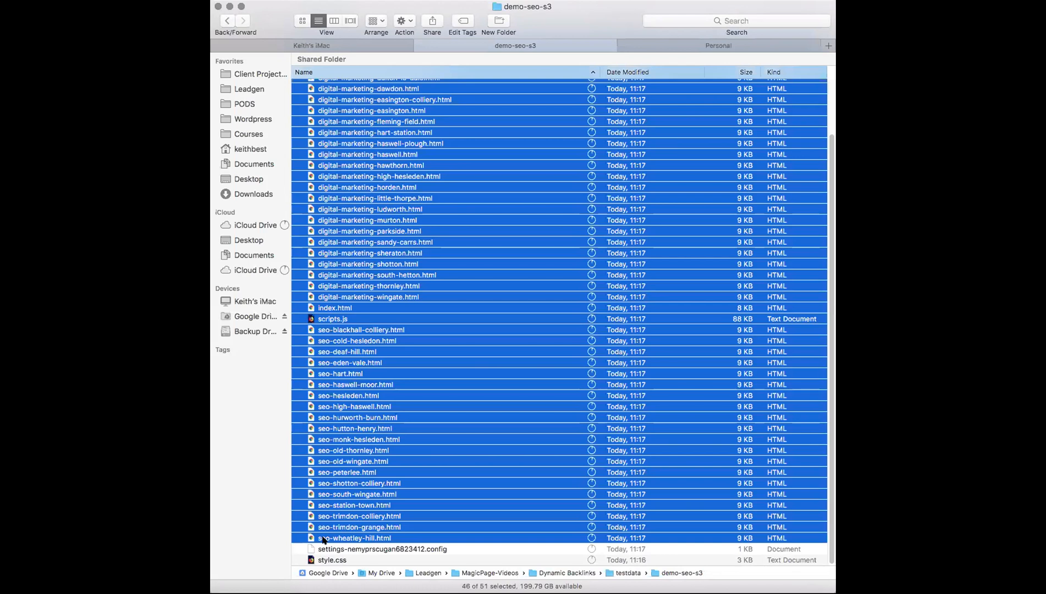
pyautogui.keyDown('super'); pyautogui.click(326, 321); pyautogui.keyUp('super')
pyautogui.keyDown('super'); pyautogui.click(318, 309); pyautogui.keyUp('super')
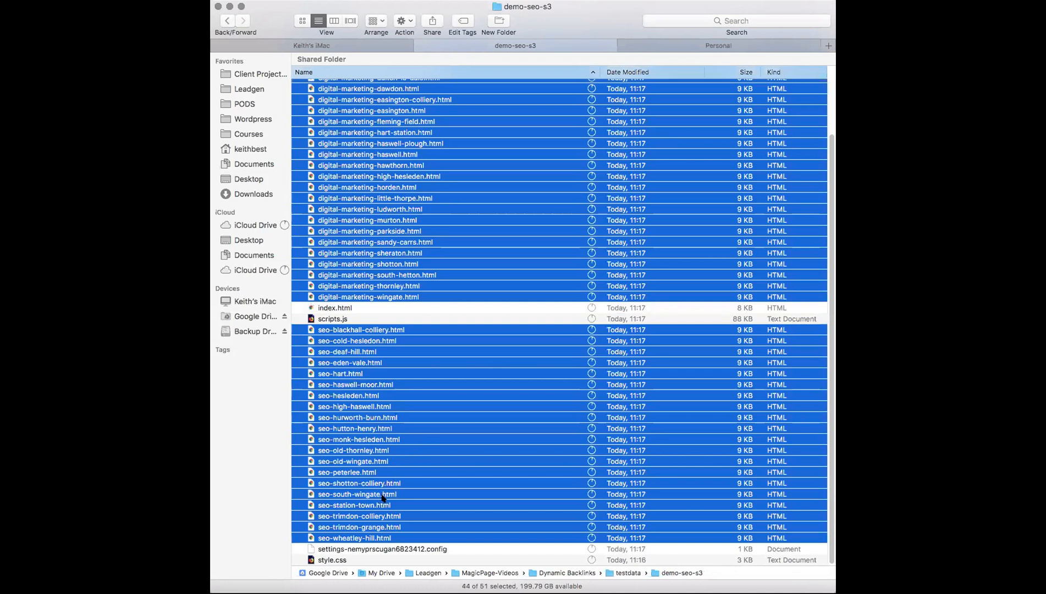
pyautogui.scroll(3, 384, 493)
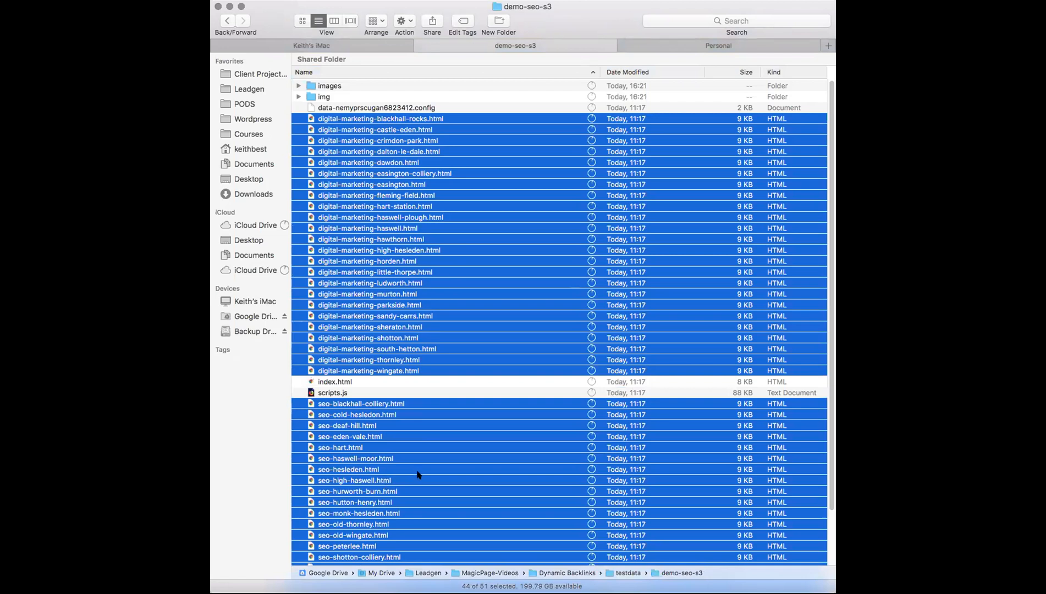
pyautogui.rightClick(439, 328)
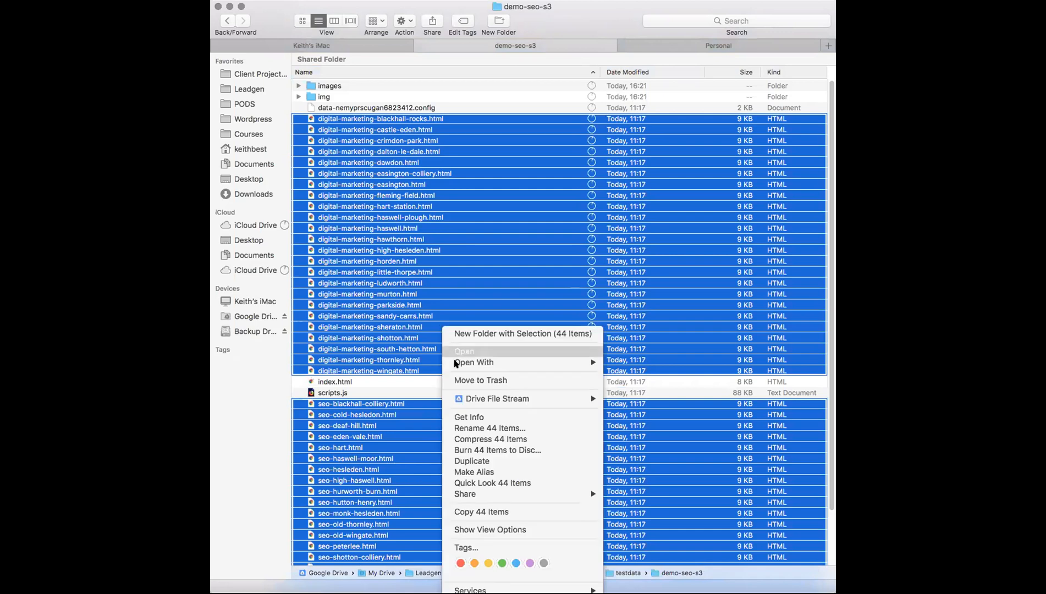
pyautogui.click(476, 512)
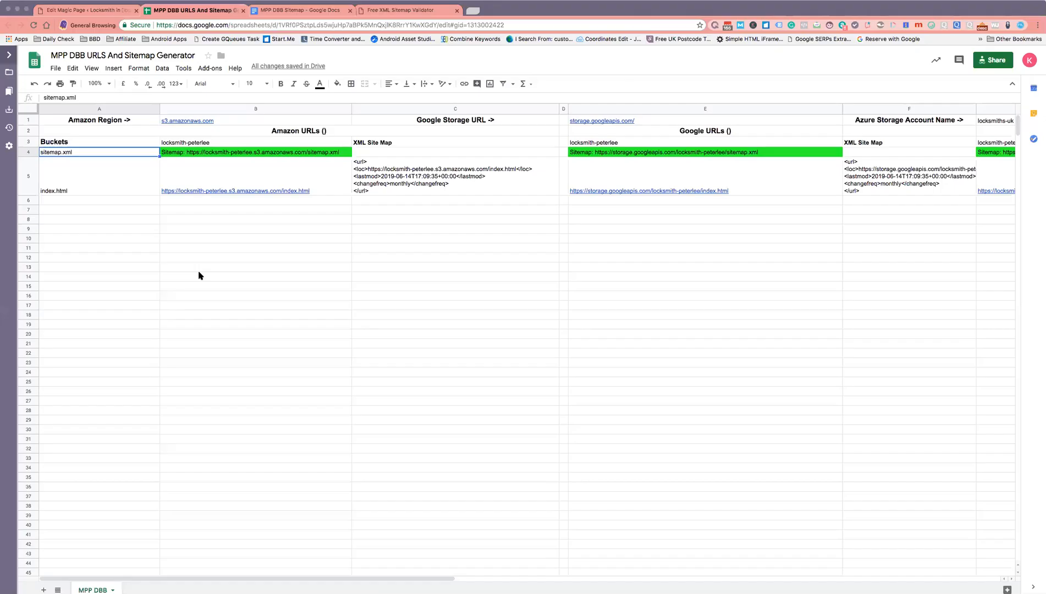
# Switch back to the generator spreadsheet and paste the copied filenames as values only into column A from A6
pyautogui.click(63, 202)
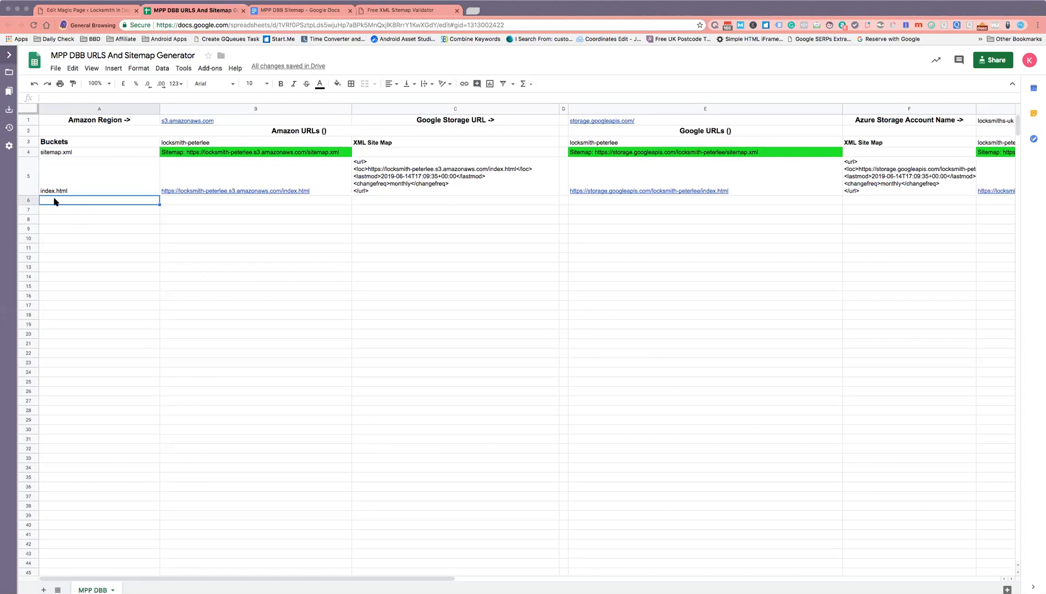
pyautogui.rightClick(54, 201)
pyautogui.moveTo(103, 254)
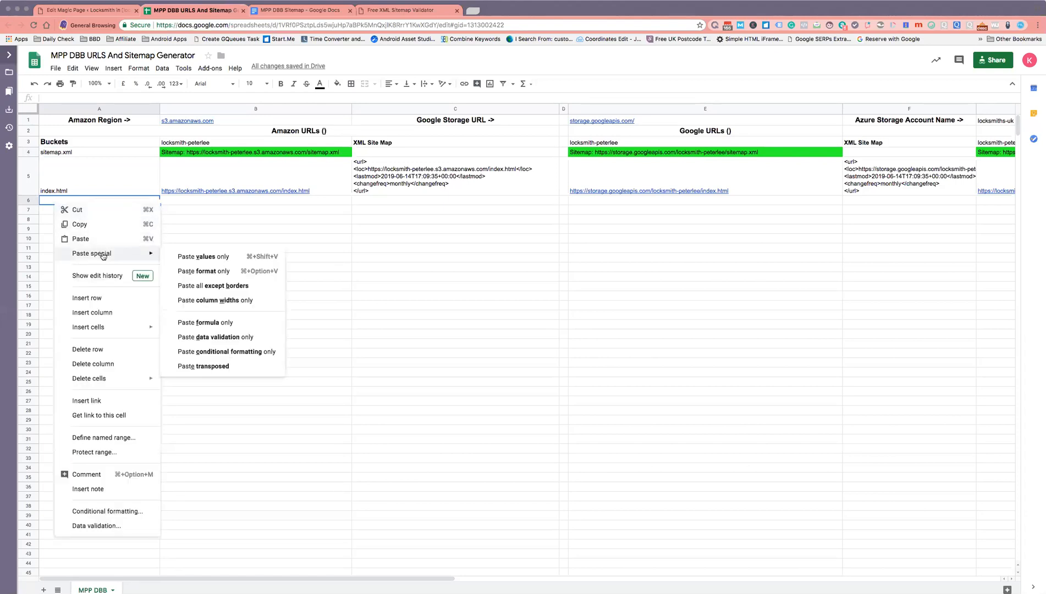
pyautogui.click(237, 262)
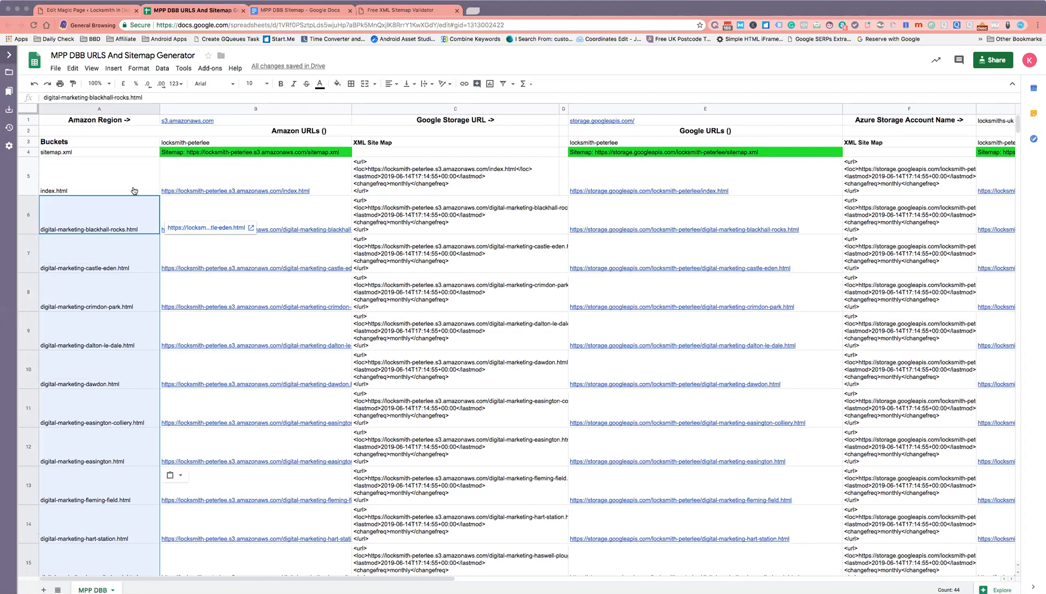
pyautogui.click(56, 69)
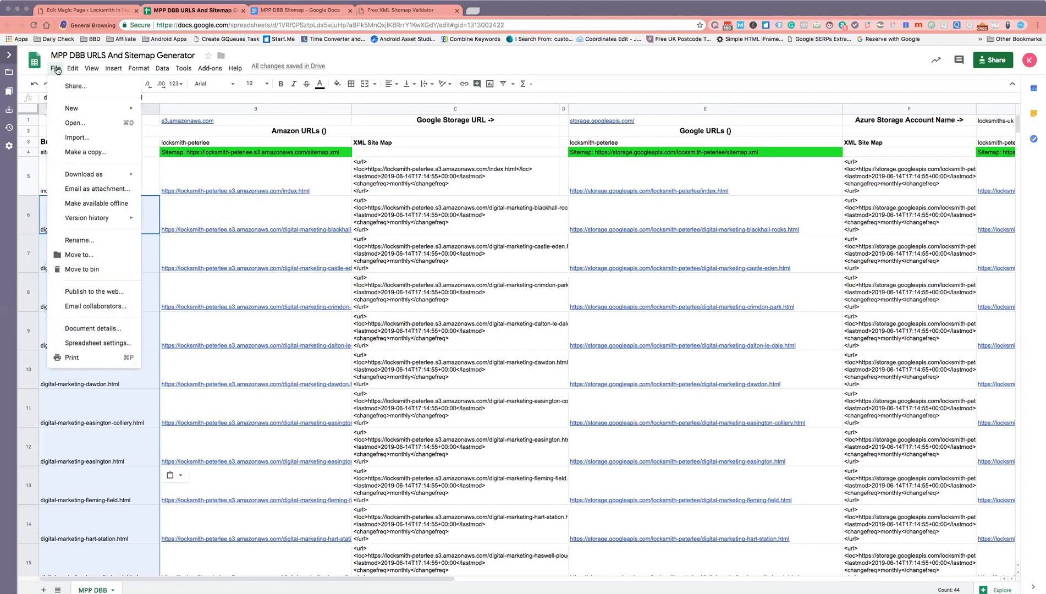
pyautogui.click(85, 152)
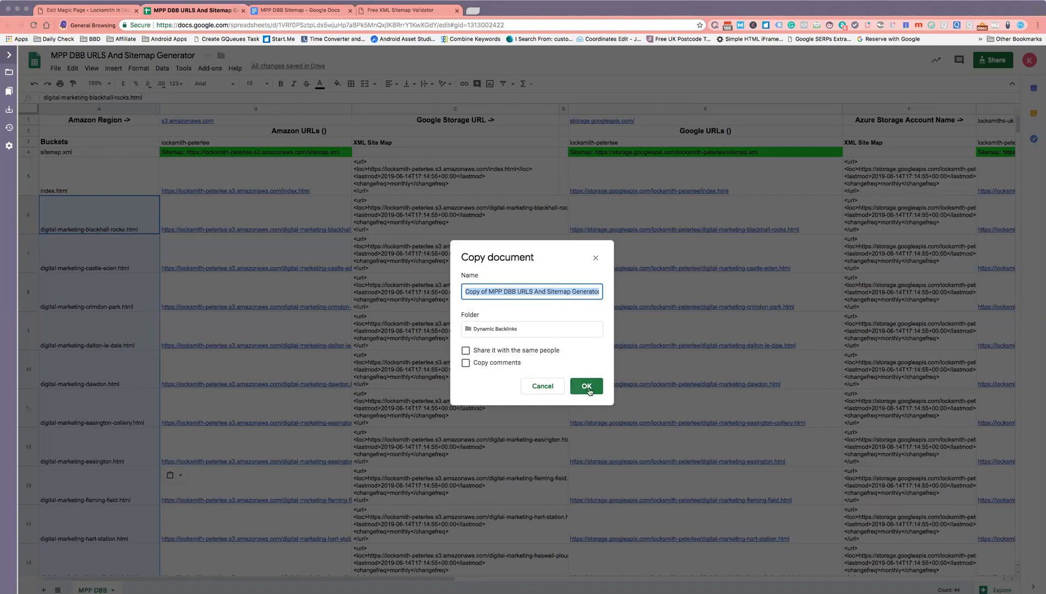
pyautogui.click(545, 384)
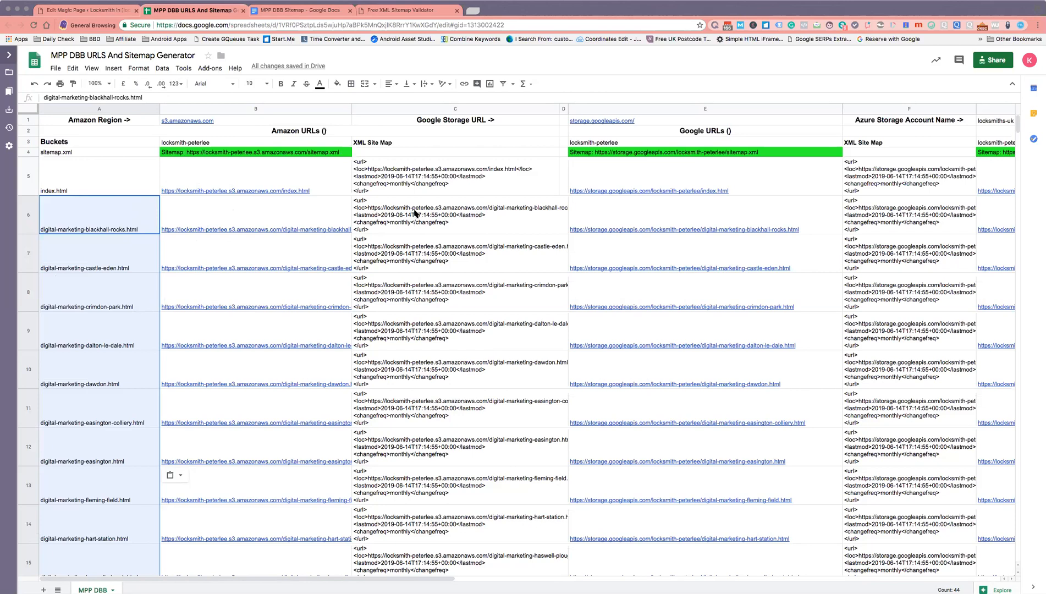
# Copy the Amazon XML sitemap entries from C5 to C49 and paste them into the Untitled.txt document in the text editor
pyautogui.click(414, 164)
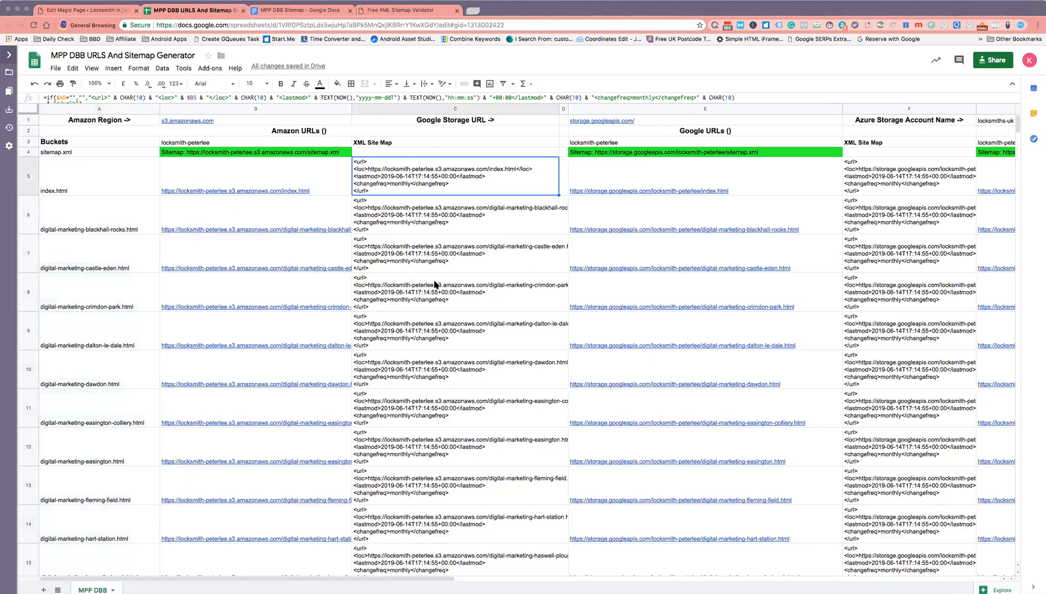
pyautogui.scroll(-5, 436, 285)
pyautogui.scroll(-15, 436, 285)
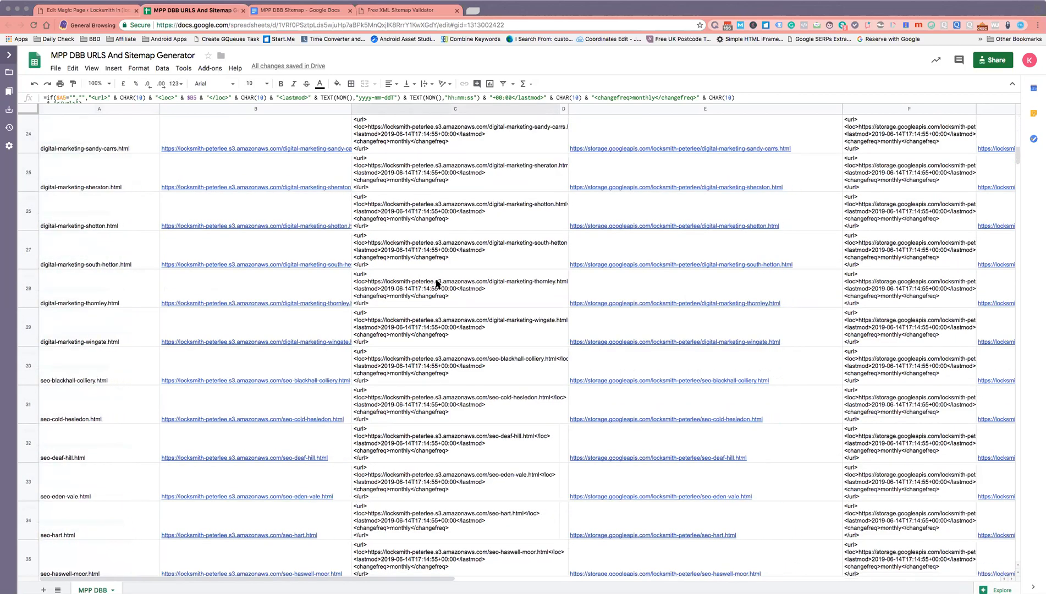
pyautogui.scroll(-6, 436, 284)
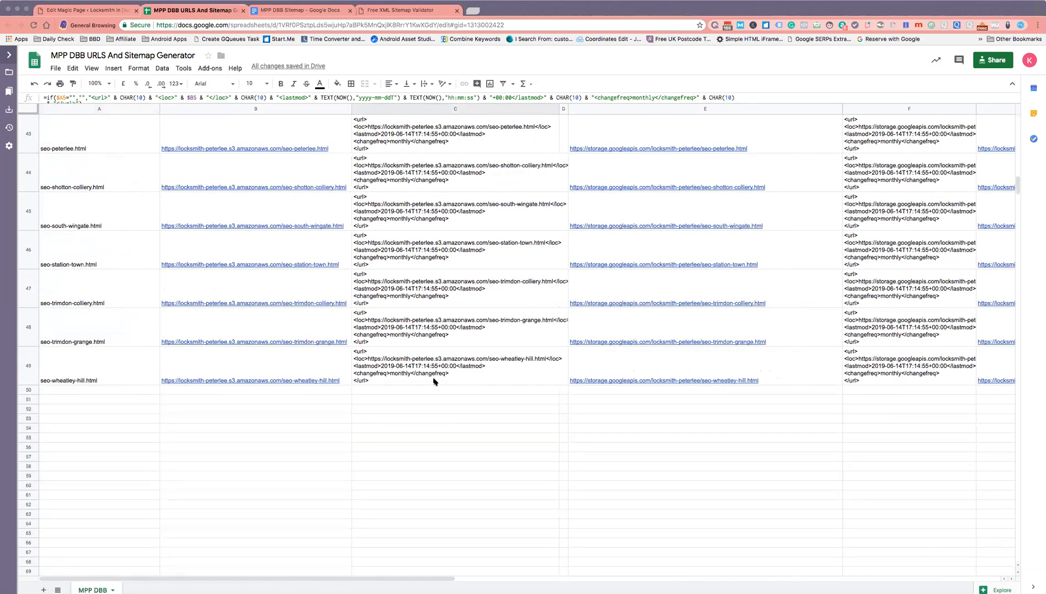
pyautogui.keyDown('shift'); pyautogui.click(433, 379); pyautogui.keyUp('shift')
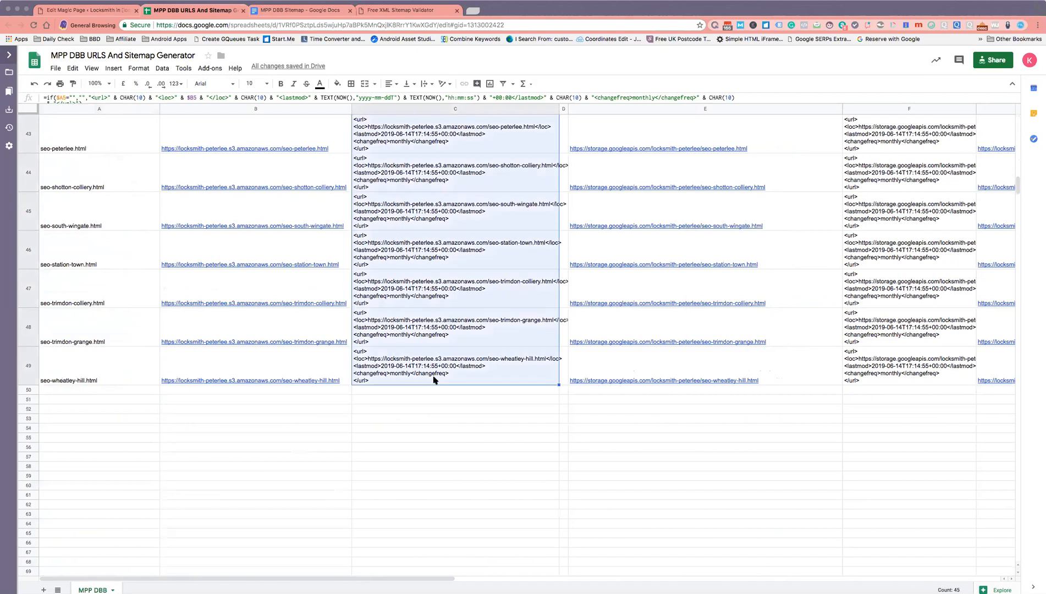
pyautogui.hotkey('ctrl', 'c')
pyautogui.scroll(7, 428, 369)
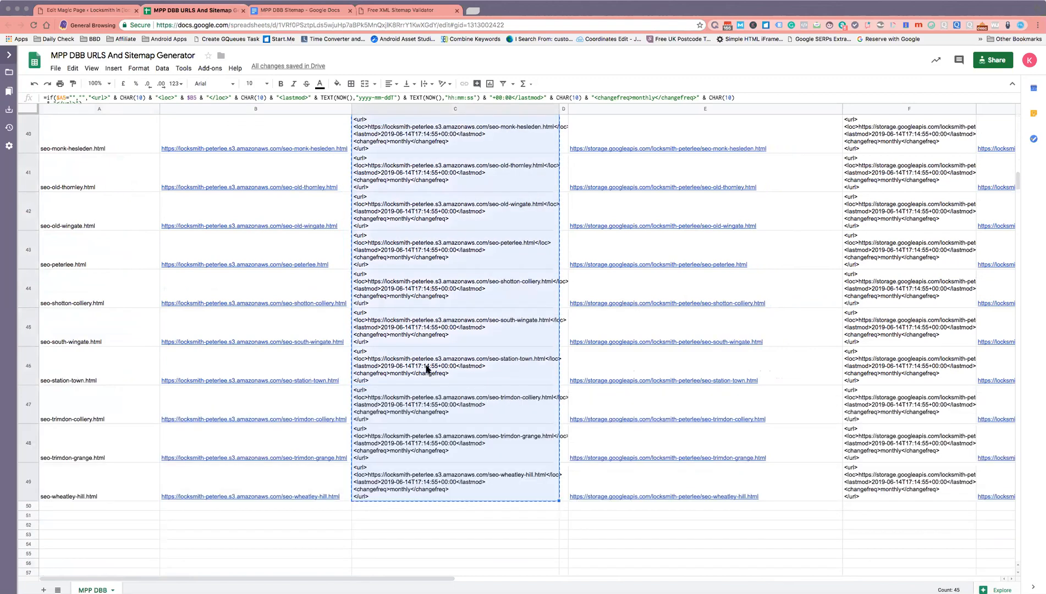
pyautogui.scroll(12, 424, 366)
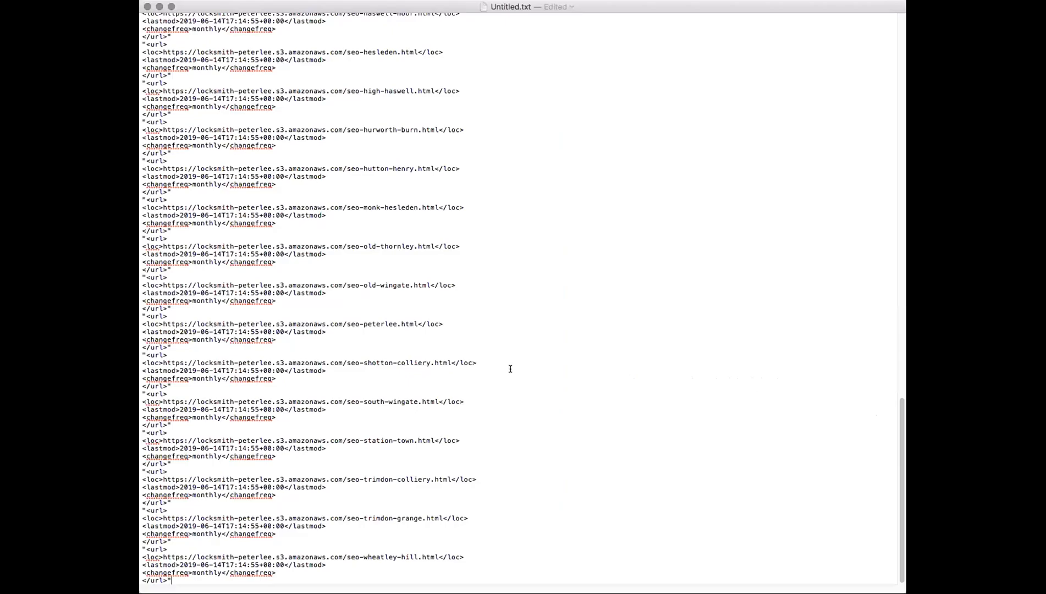
pyautogui.scroll(10, 486, 353)
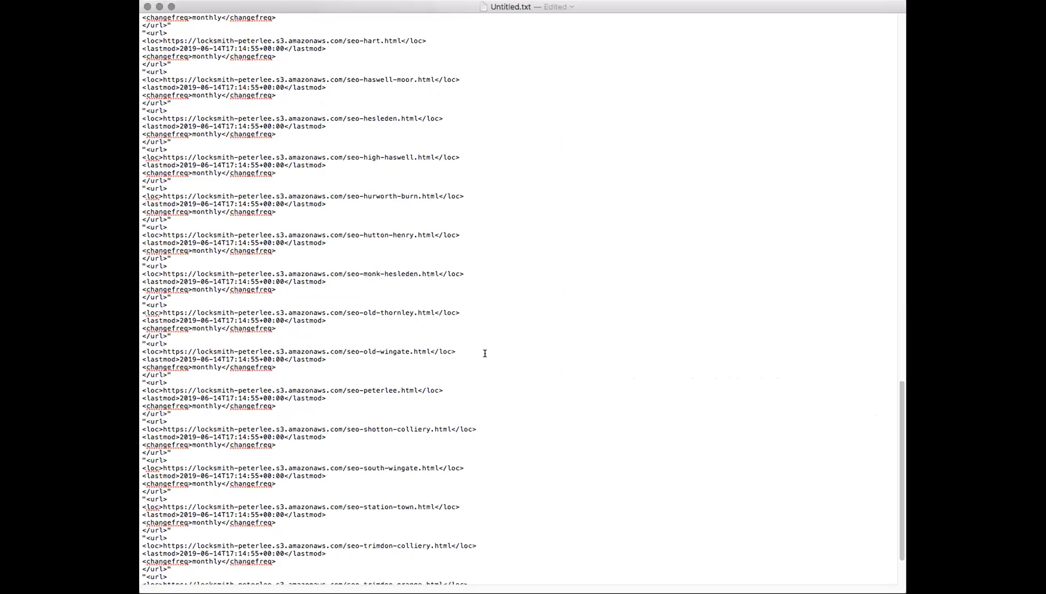
# Remove every double quotation mark from the pasted sitemap entries in Untitled.txt by replacing all of them with nothing
pyautogui.scroll(10, 480, 353)
pyautogui.scroll(1, 479, 330)
pyautogui.scroll(10, 477, 326)
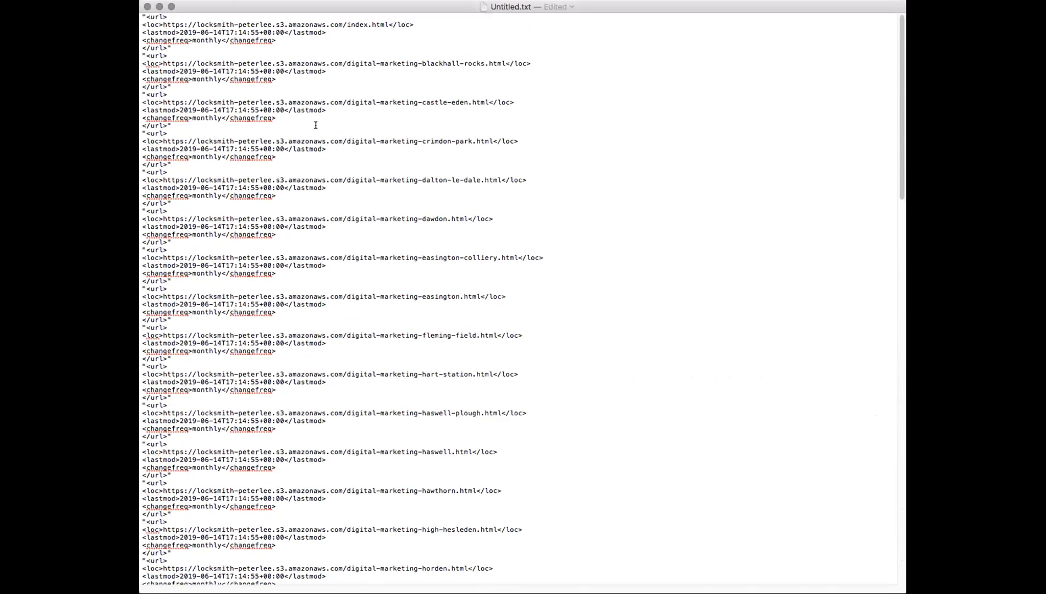
pyautogui.click(173, 48)
pyautogui.click(409, 235)
pyautogui.press('super+f')
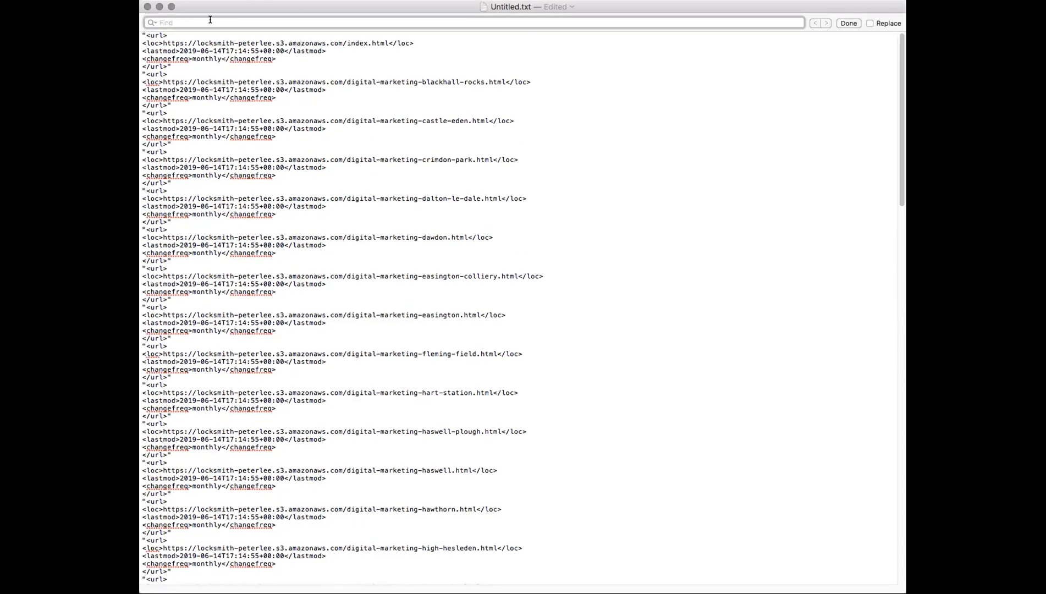
pyautogui.write('"')
pyautogui.click(870, 24)
pyautogui.click(184, 35)
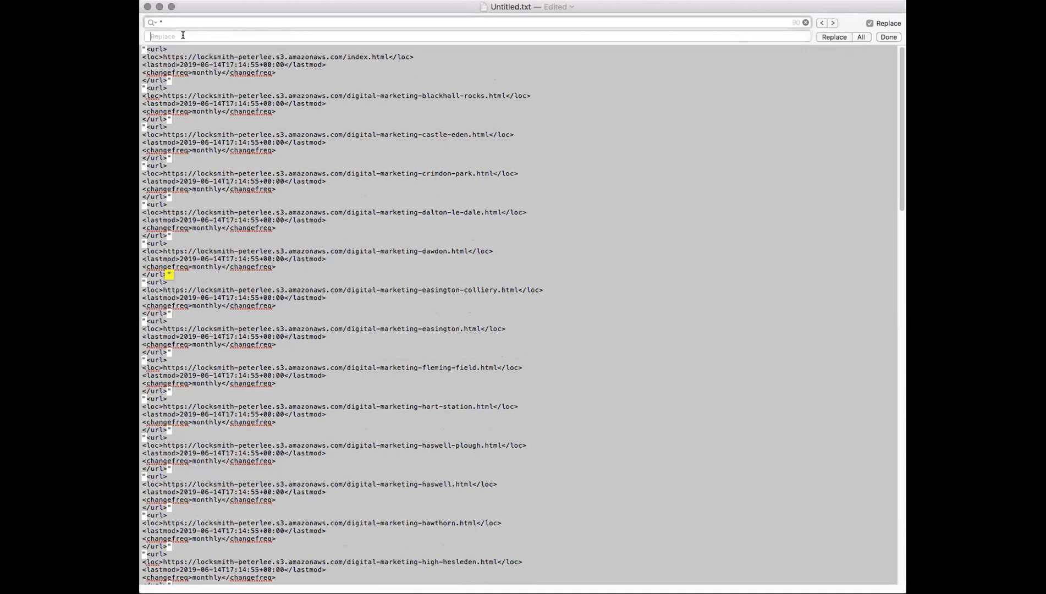
pyautogui.click(861, 38)
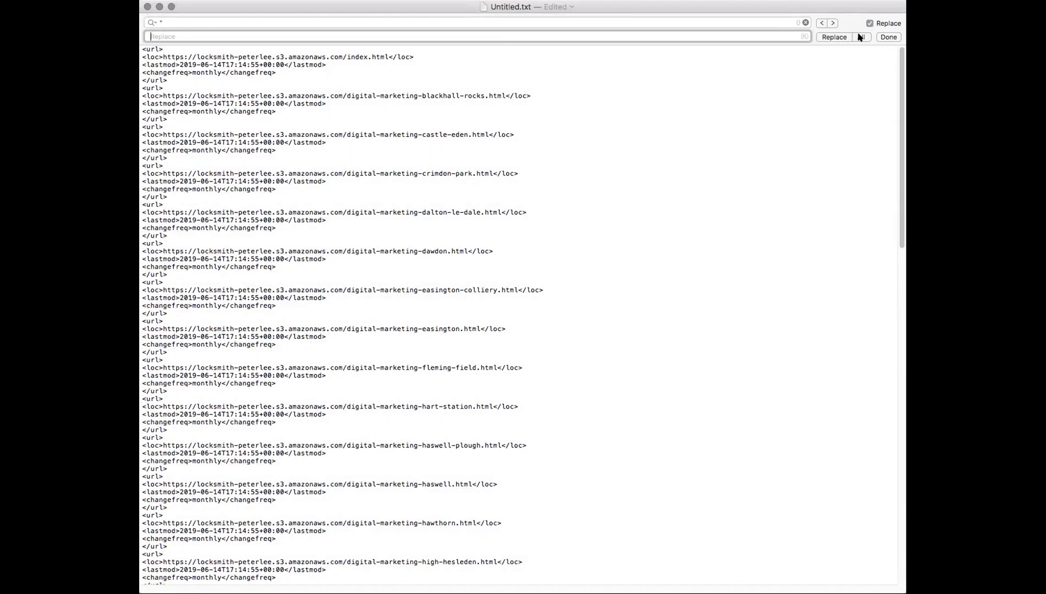
# Select all the XML sitemap entries in Untitled.txt and switch to another application
pyautogui.click(356, 296)
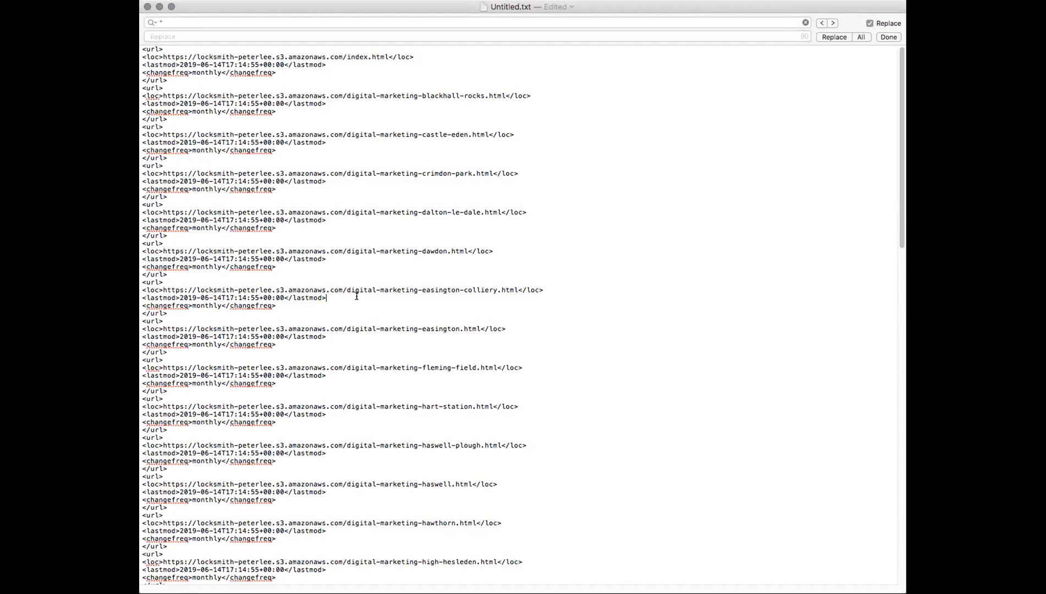
pyautogui.press('super+a')
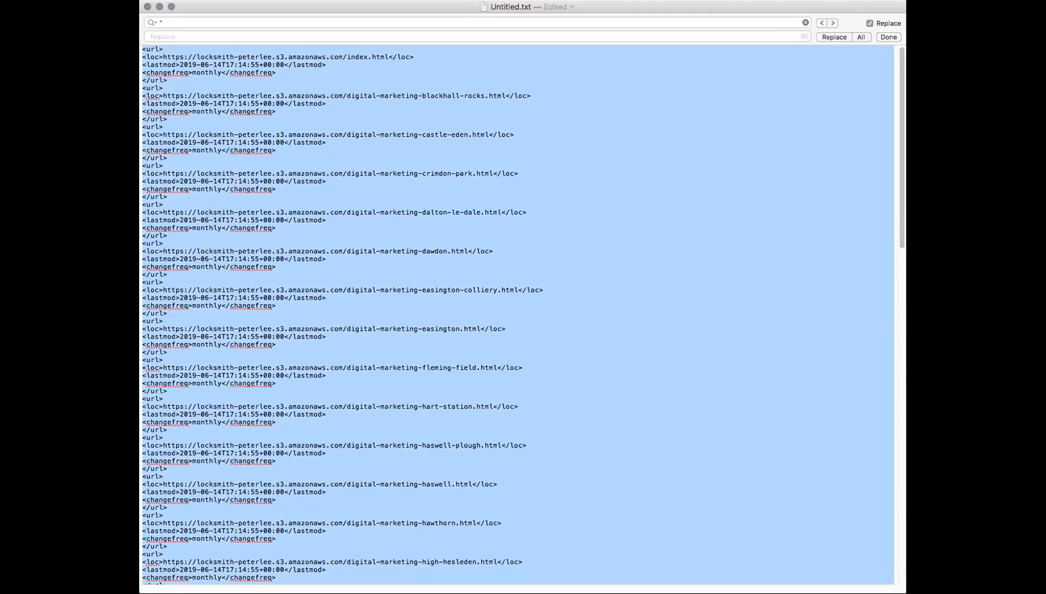
pyautogui.press('super+Tab')
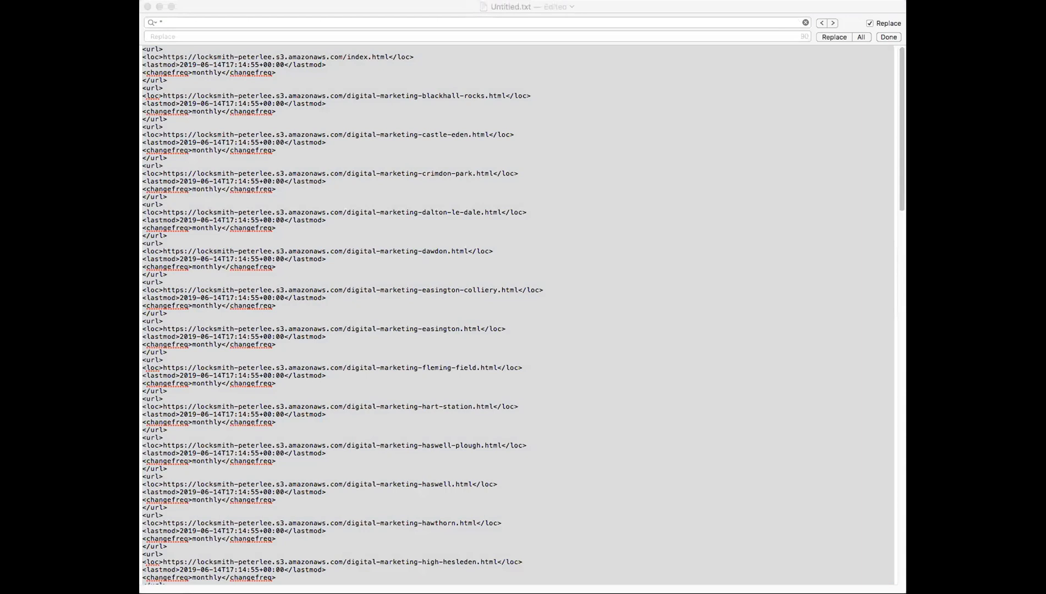